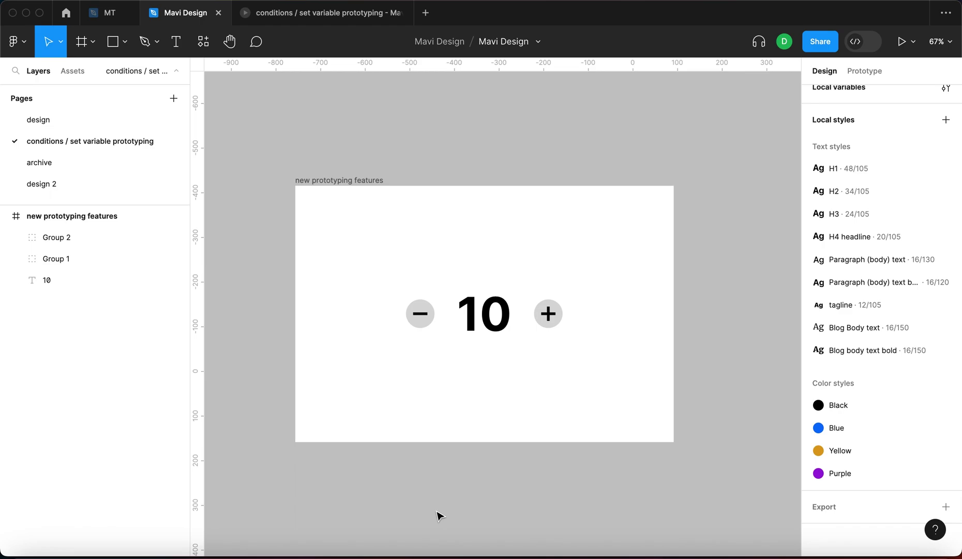
pyautogui.click(468, 327)
pyautogui.click(555, 325)
pyautogui.click(419, 317)
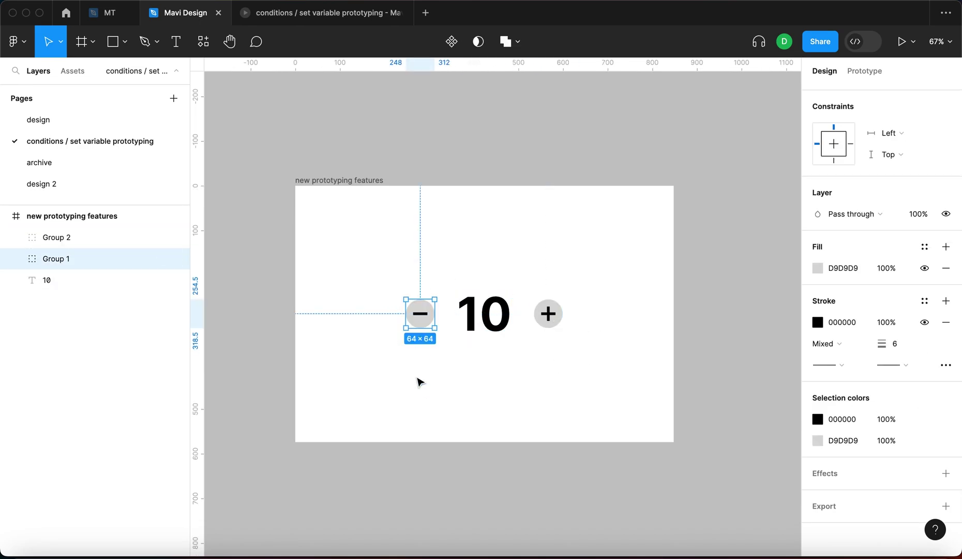
pyautogui.click(420, 391)
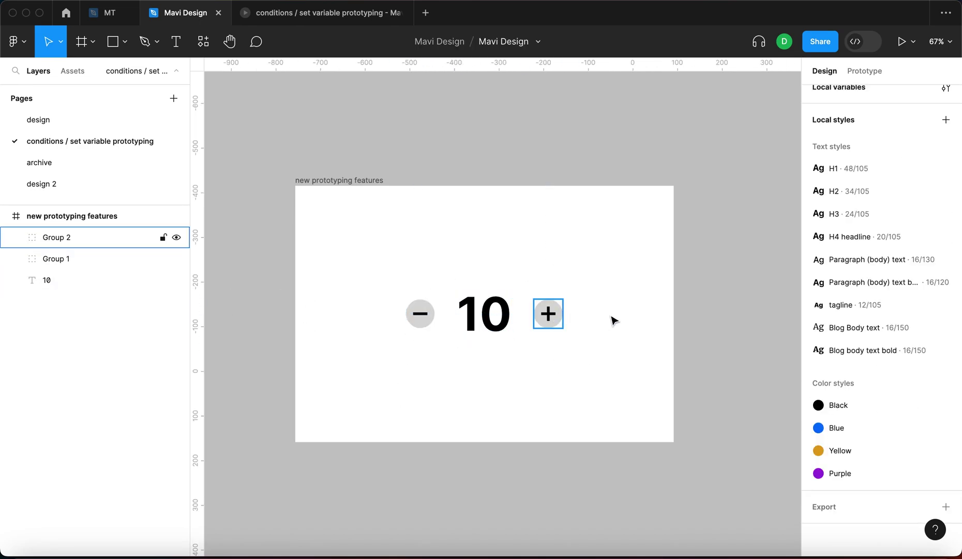
pyautogui.moveTo(583, 356); pyautogui.dragTo(538, 302)
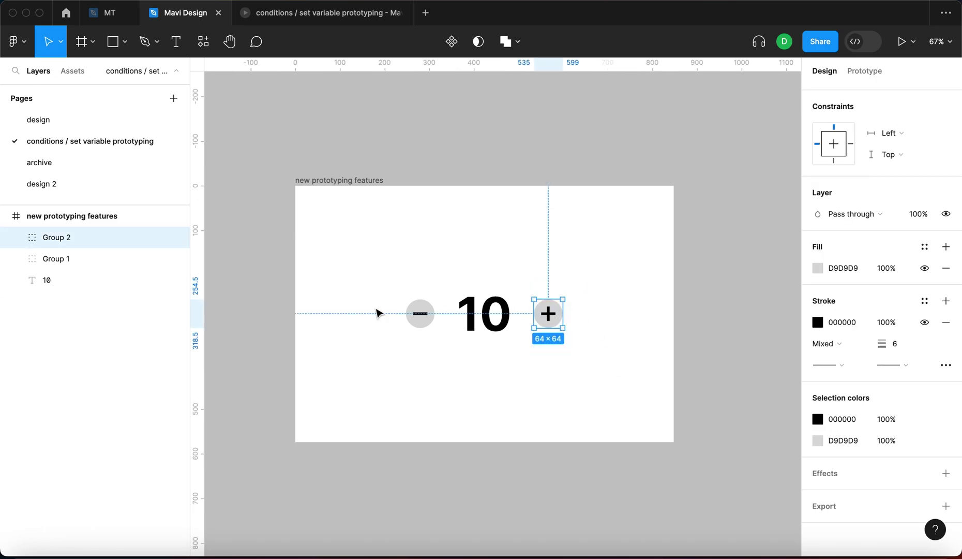
pyautogui.click(420, 314)
pyautogui.click(501, 379)
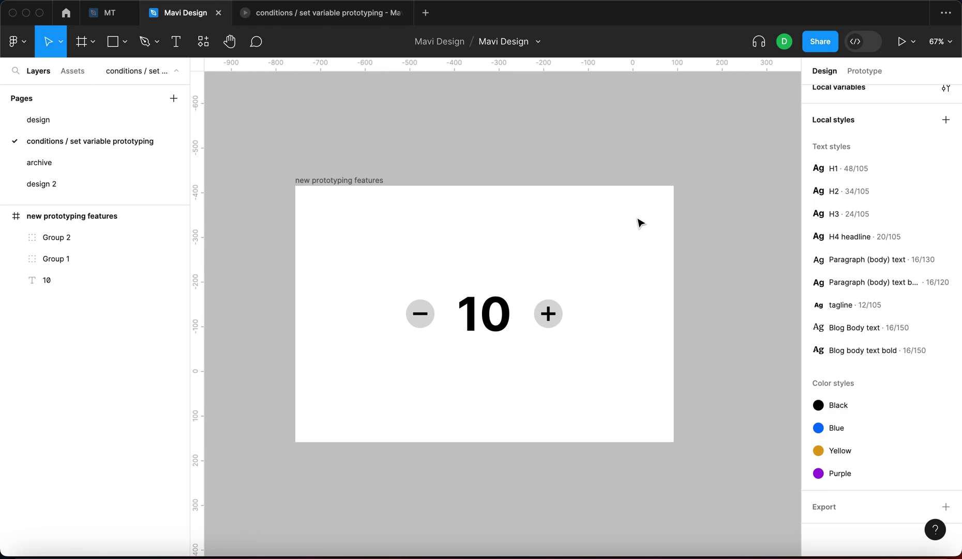
pyautogui.moveTo(705, 124); pyautogui.dragTo(254, 487)
pyautogui.click(489, 329)
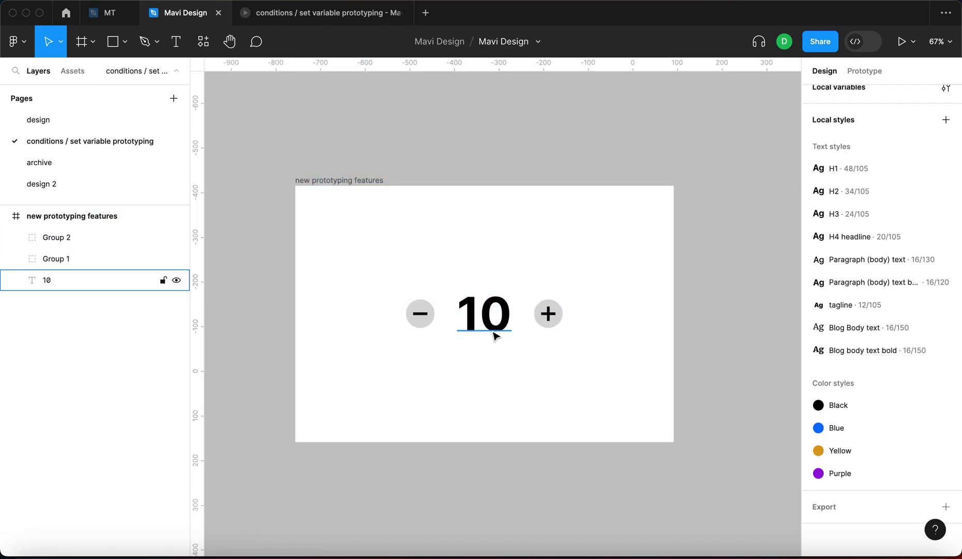
pyautogui.click(510, 378)
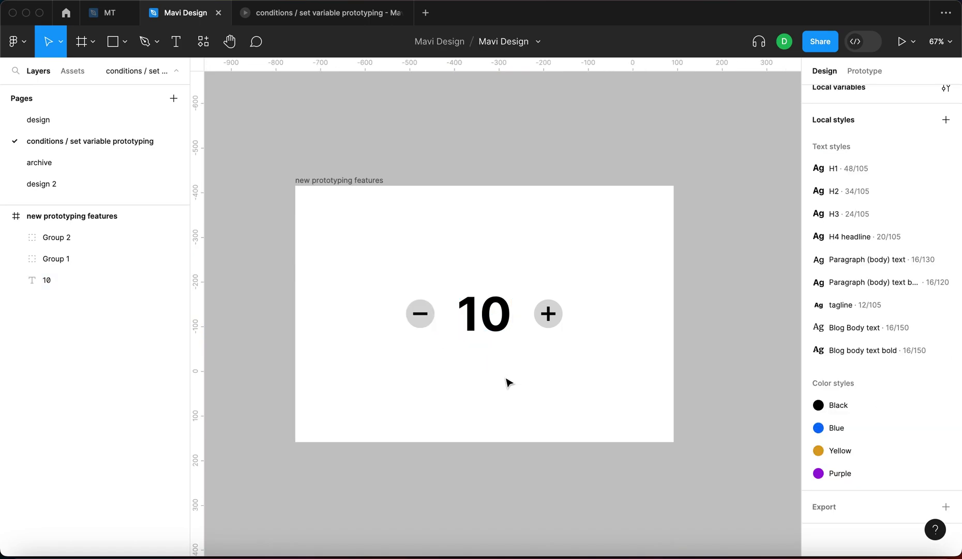
# - Restore the removed arrows and "variable" label, and copy the label beside the plus button's arrow with the text "set variable"
pyautogui.press('super+z')
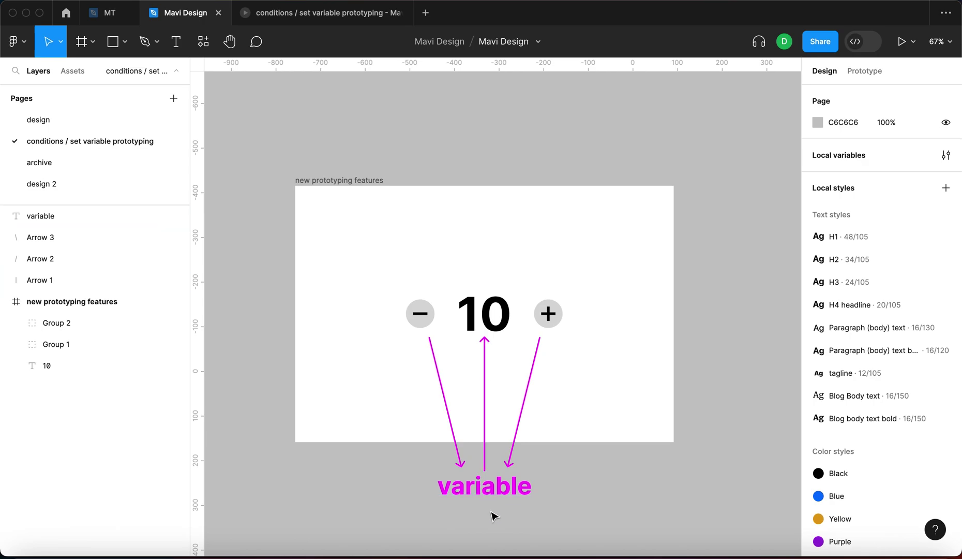
pyautogui.click(508, 495)
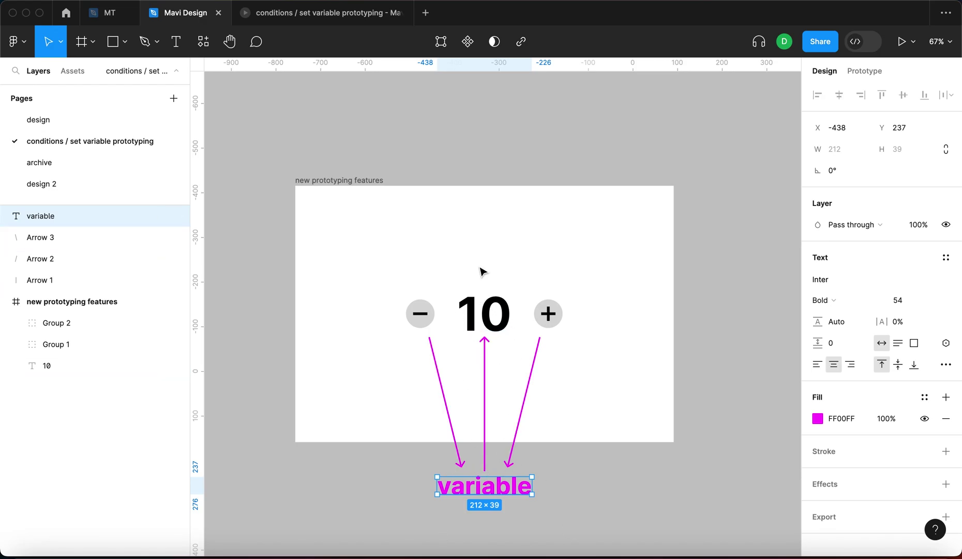
pyautogui.moveTo(495, 488); pyautogui.dragTo(580, 394)
pyautogui.doubleClick(580, 394)
pyautogui.write('set var')
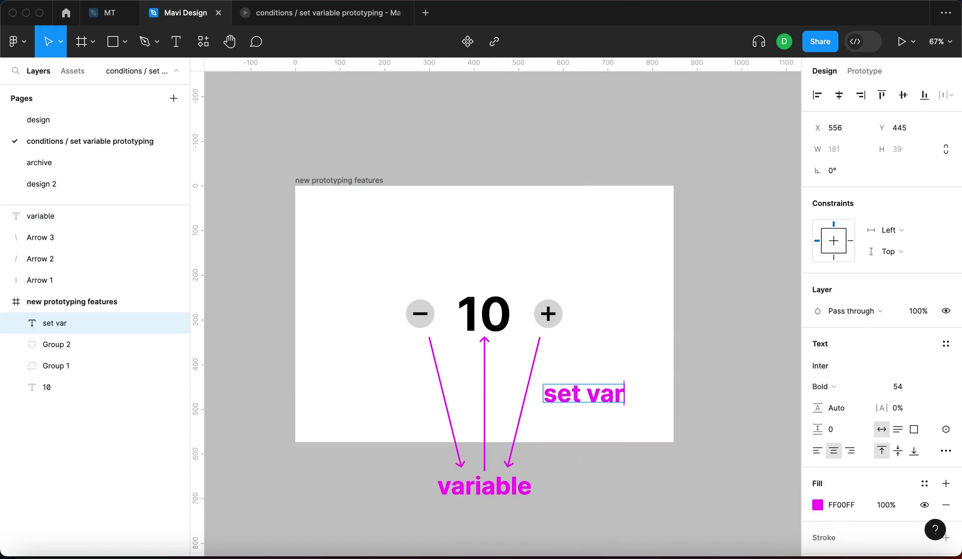
pyautogui.write('iable')
pyautogui.press('Escape')
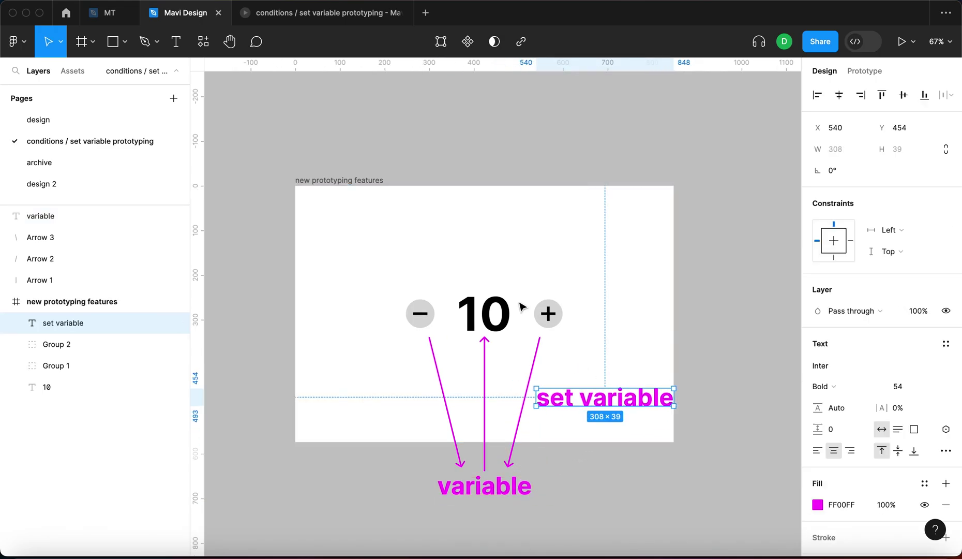
# - Duplicate the "set variable" label beside the minus button's arrow, level with the original label
pyautogui.click(537, 367)
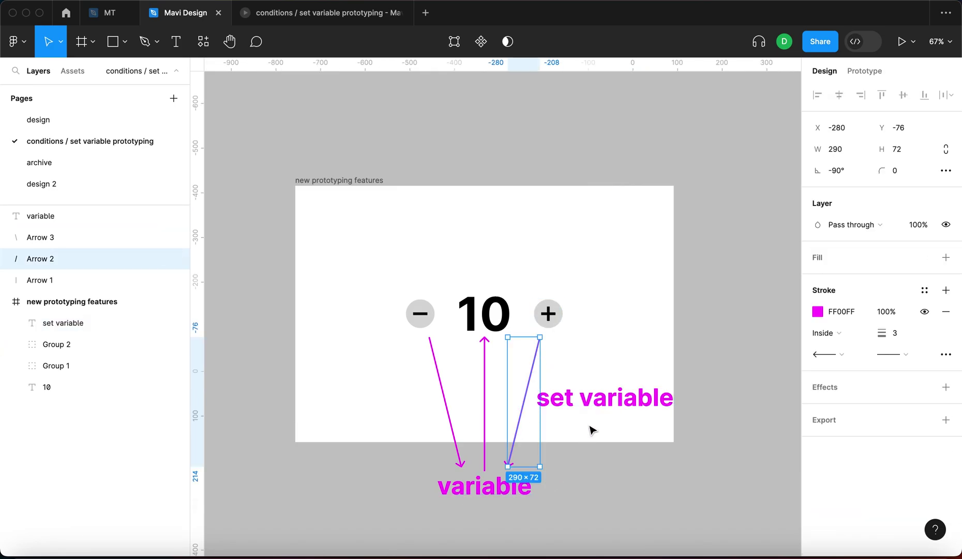
pyautogui.click(608, 398)
pyautogui.moveTo(619, 403); pyautogui.dragTo(382, 414)
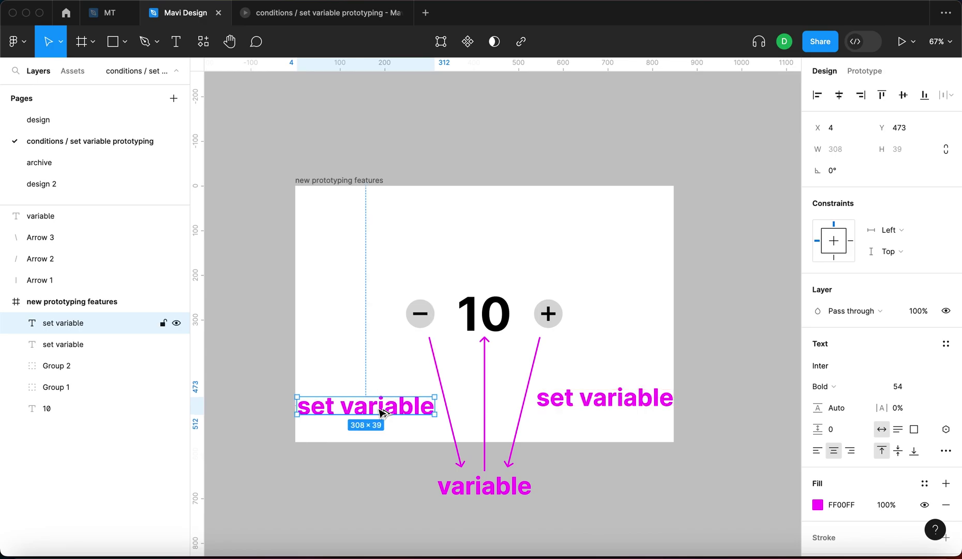
pyautogui.click(421, 318)
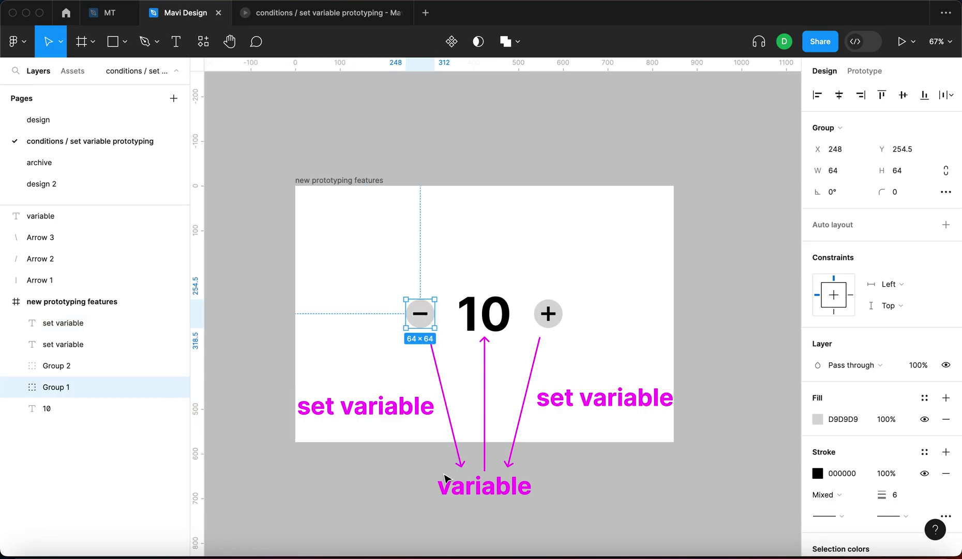
pyautogui.click(377, 422)
pyautogui.moveTo(378, 418); pyautogui.dragTo(379, 409)
pyautogui.click(611, 465)
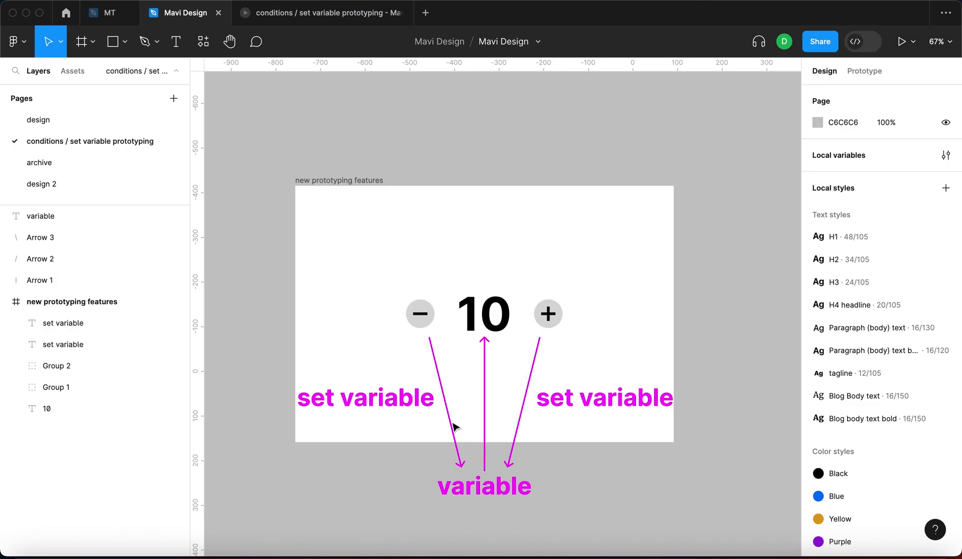
pyautogui.click(485, 344)
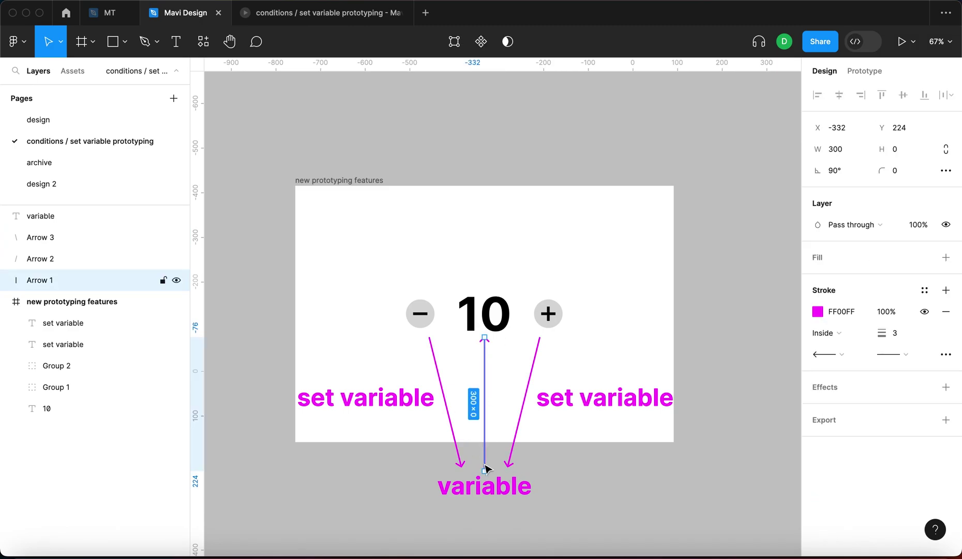
pyautogui.click(493, 518)
pyautogui.moveTo(617, 501); pyautogui.dragTo(577, 427)
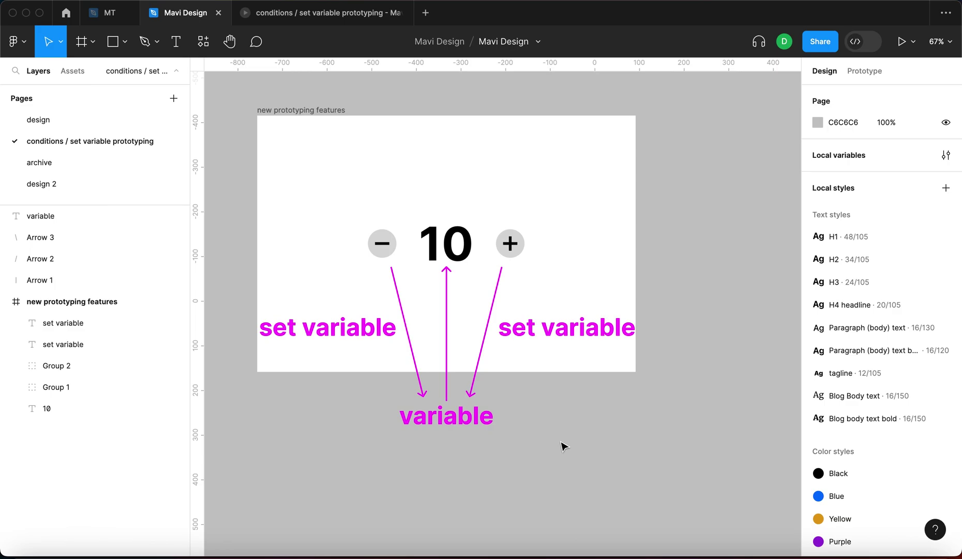
# - Examine the number variable in the test collection of local variables and the types offered for a new variable
pyautogui.click(945, 155)
pyautogui.click(404, 247)
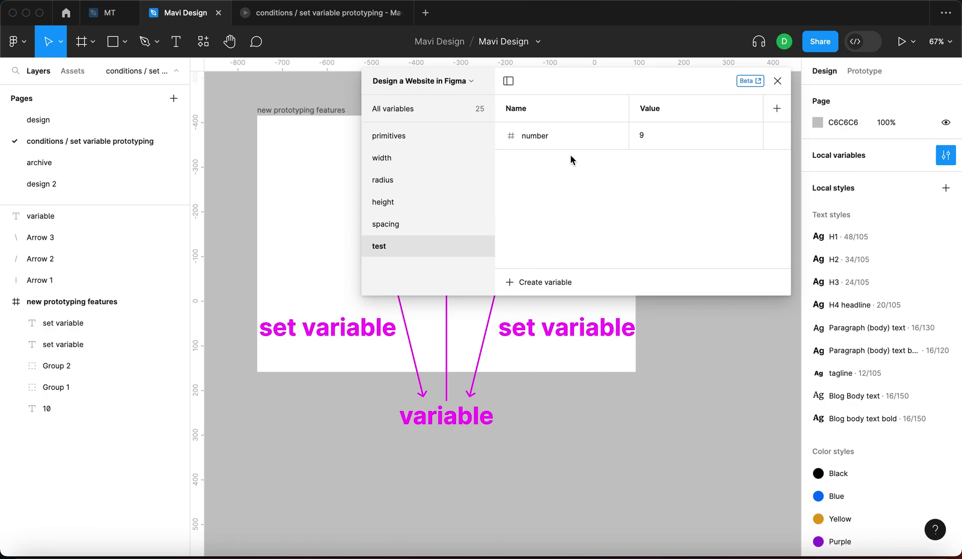
pyautogui.moveTo(560, 82); pyautogui.dragTo(631, 234)
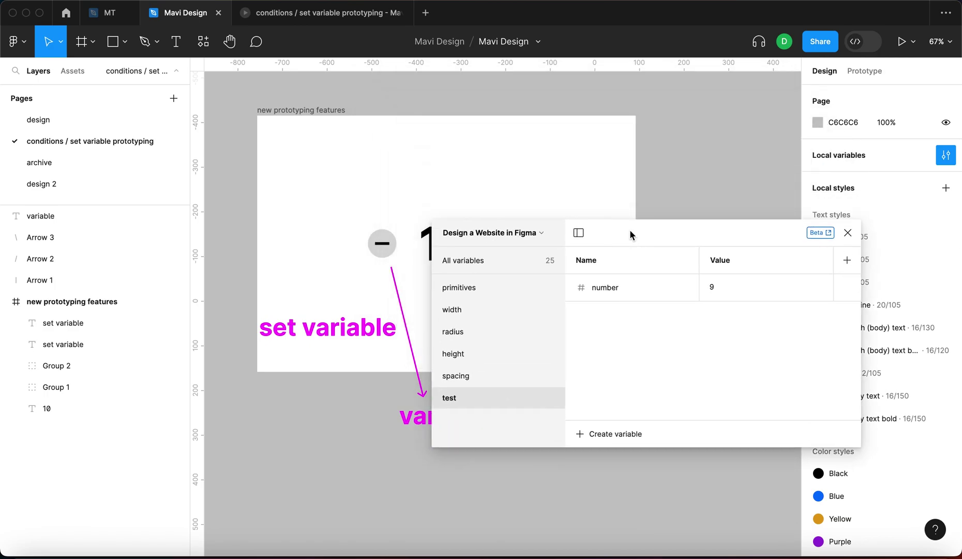
pyautogui.moveTo(707, 238); pyautogui.dragTo(719, 109)
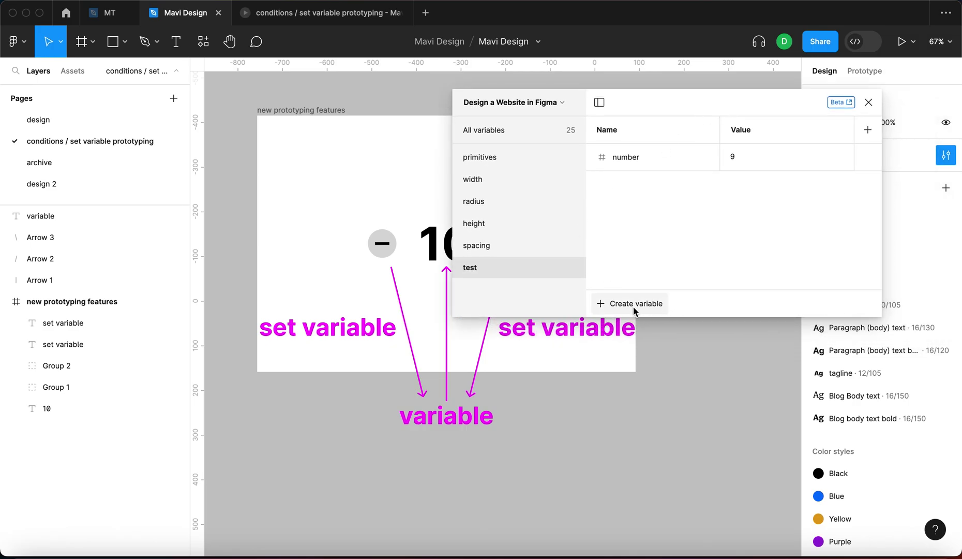
pyautogui.click(664, 310)
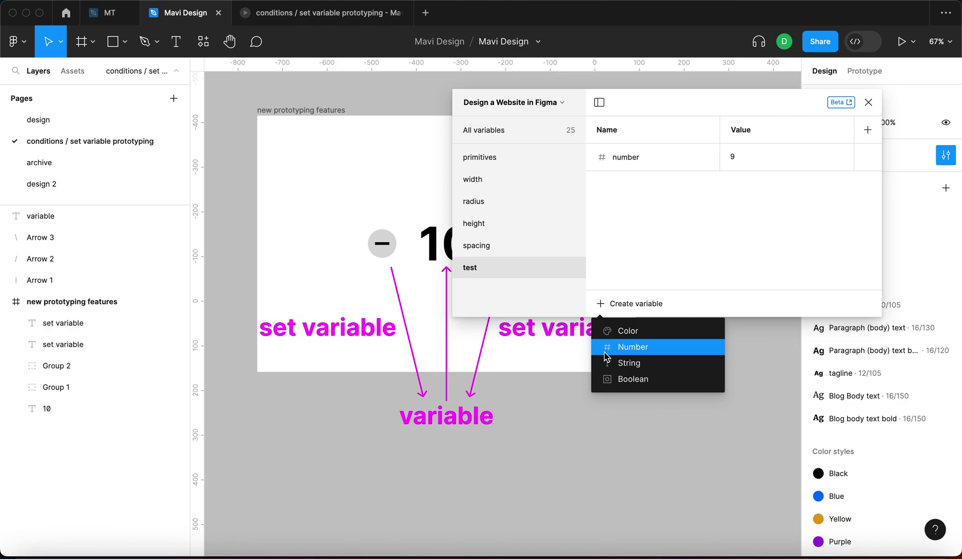
pyautogui.click(706, 269)
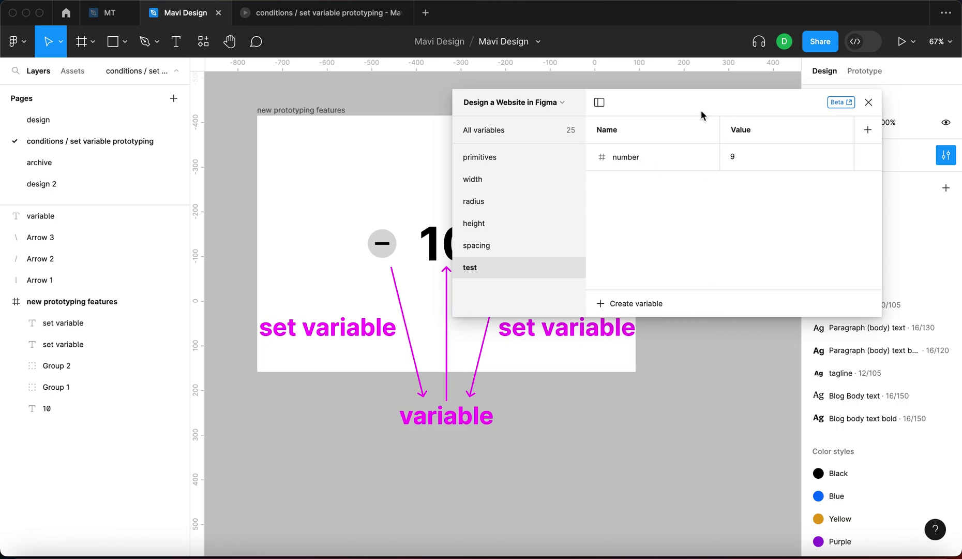
pyautogui.click(868, 102)
# - Bind the "10" text between the minus and plus buttons to the number variable from the test collection
pyautogui.click(461, 251)
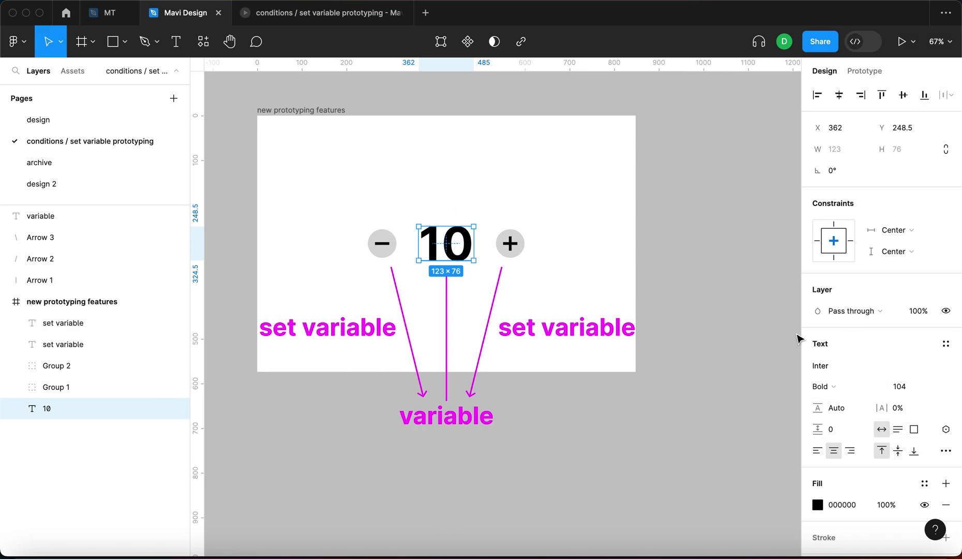
pyautogui.click(944, 432)
pyautogui.scroll(-4, 923, 458)
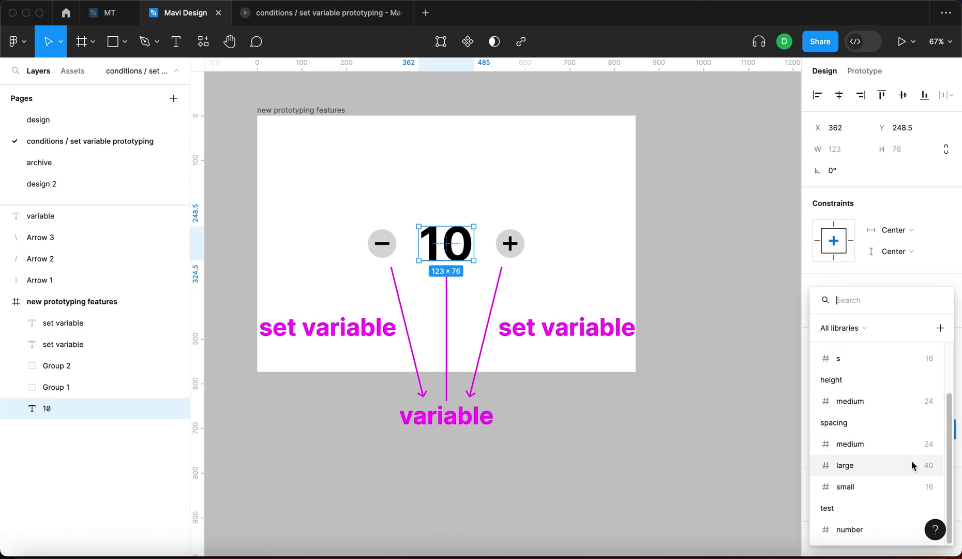
pyautogui.scroll(1, 880, 440)
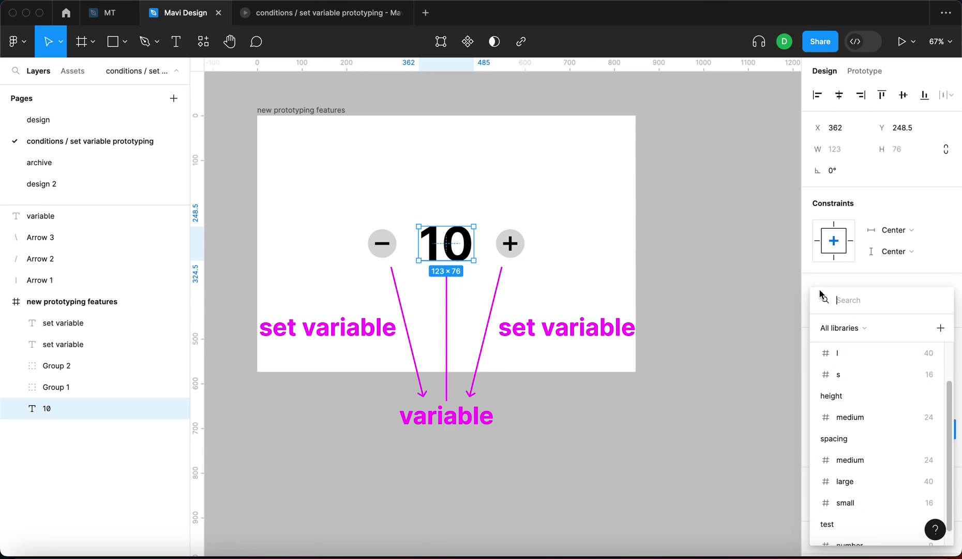
pyautogui.moveTo(820, 293); pyautogui.dragTo(678, 231)
pyautogui.scroll(-1, 714, 461)
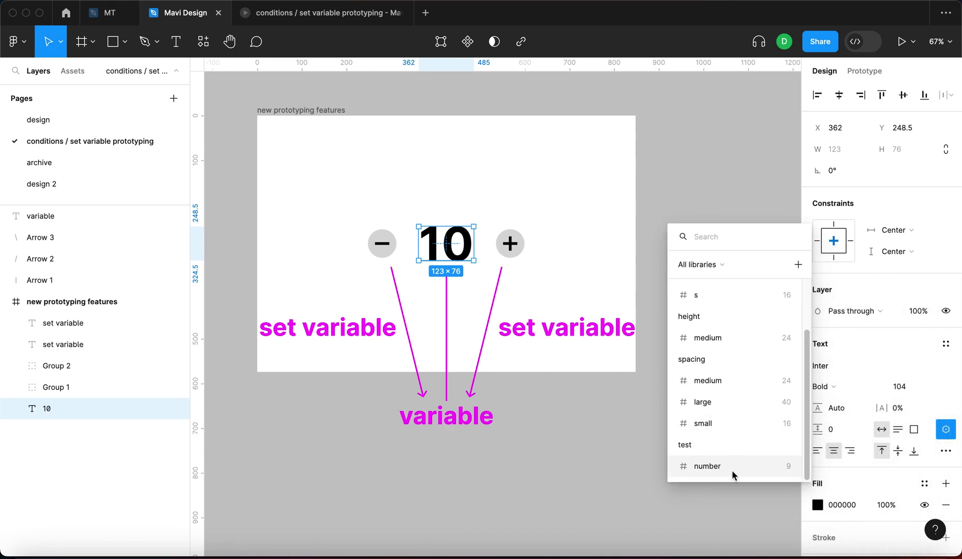
pyautogui.click(733, 471)
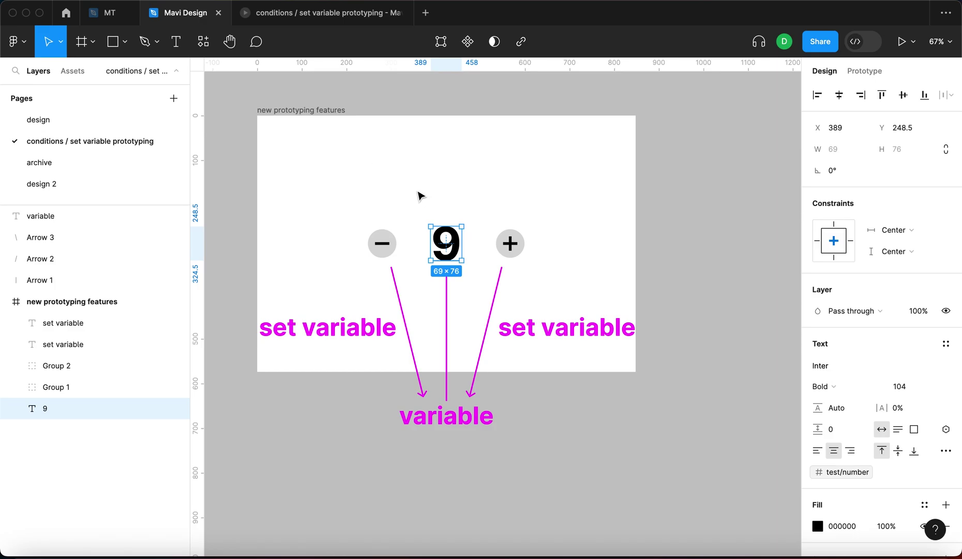
pyautogui.click(465, 454)
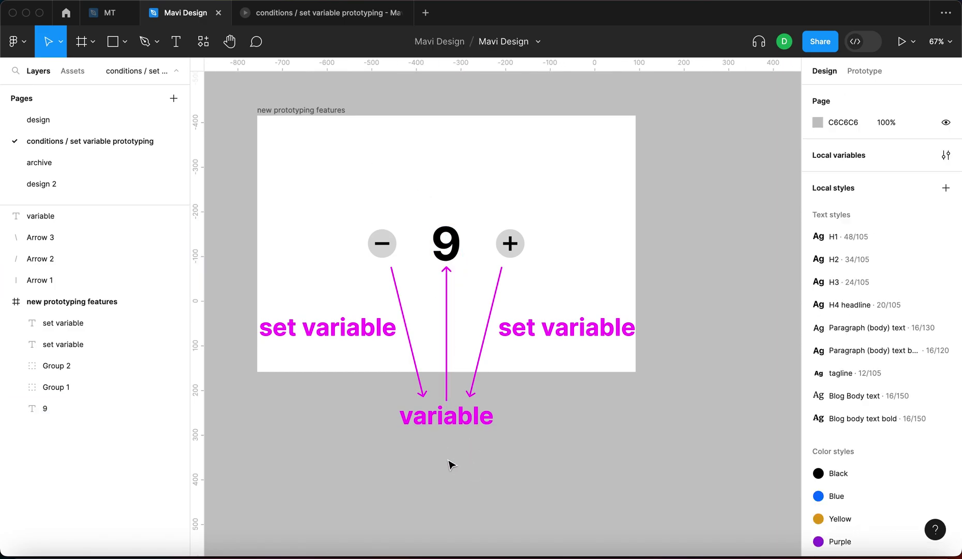
# - Set the value of the number variable in the test collection to 11
pyautogui.click(946, 155)
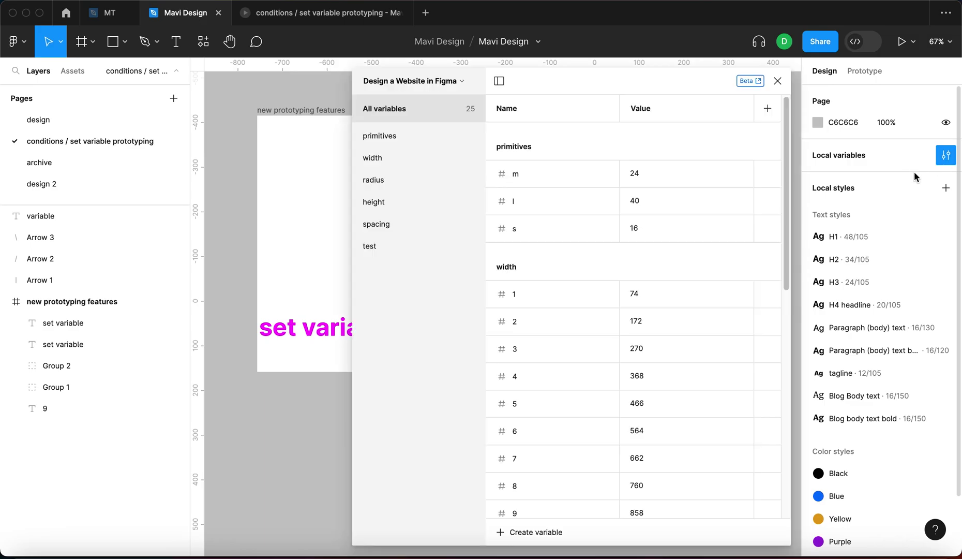
pyautogui.click(414, 244)
pyautogui.click(672, 138)
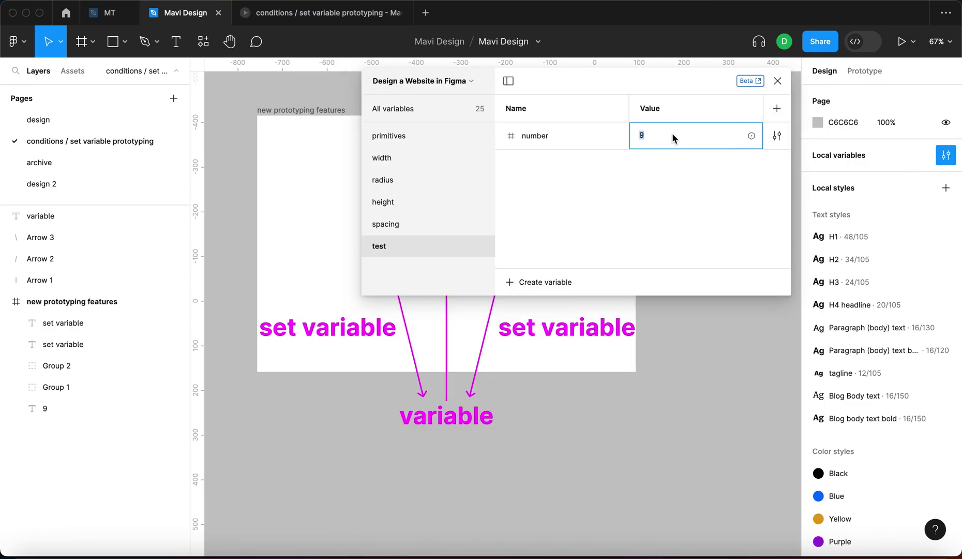
pyautogui.write('11')
pyautogui.press('Return')
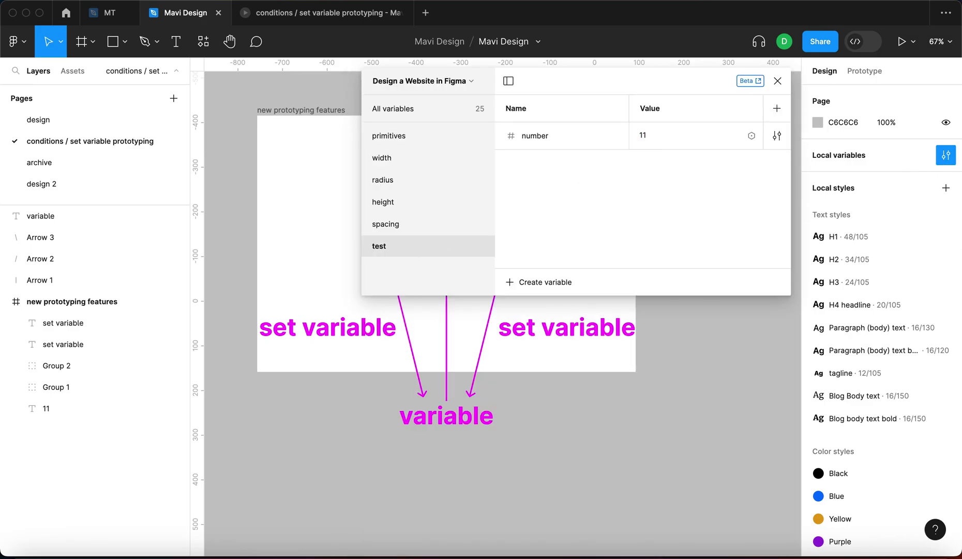
pyautogui.click(777, 81)
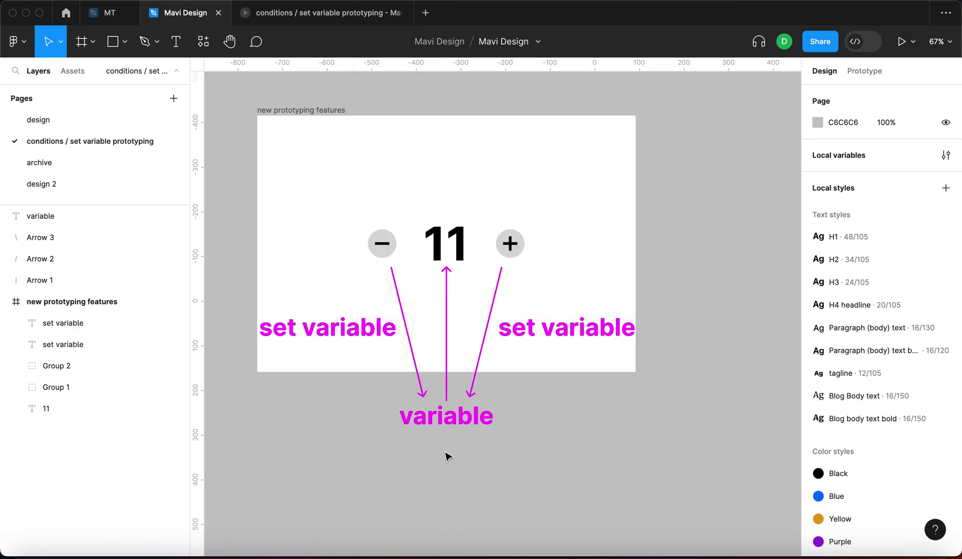
pyautogui.click(448, 255)
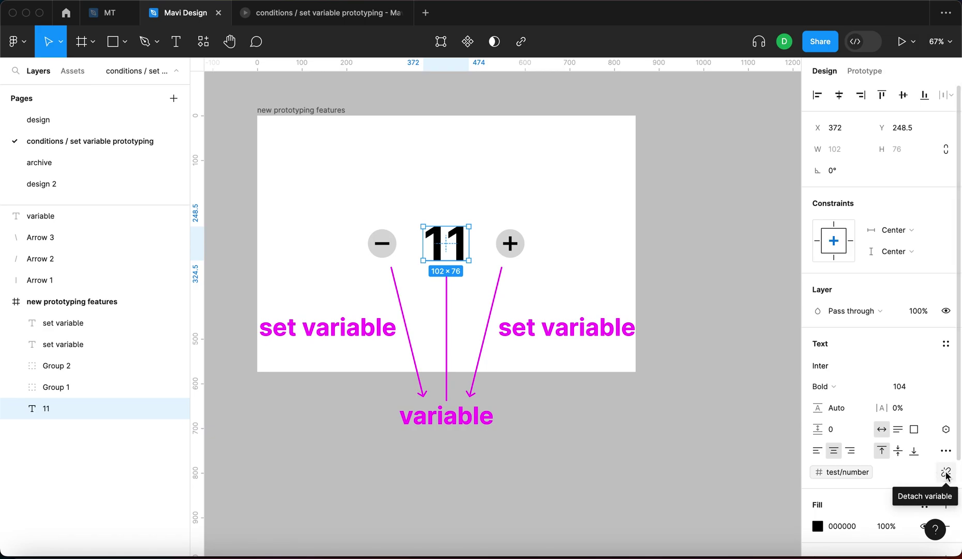
pyautogui.press('Escape')
pyautogui.press('super+z')
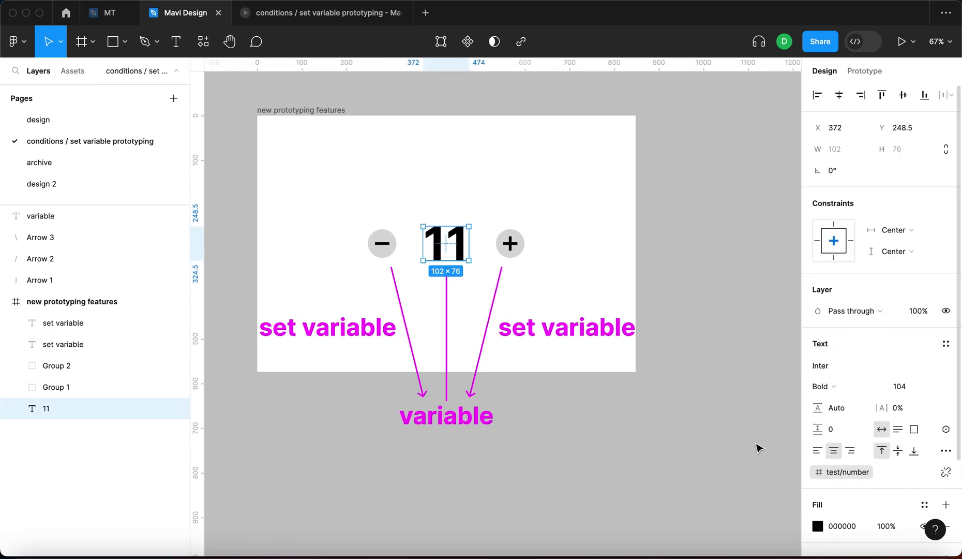
pyautogui.click(481, 457)
# - Delete the "variable" label together with the vertical arrow pointing at the counter number
pyautogui.click(446, 411)
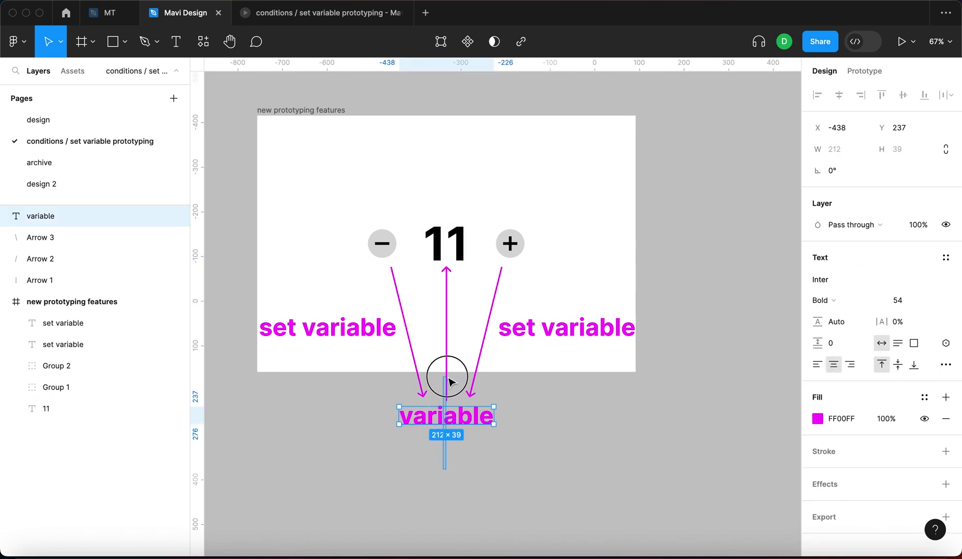
pyautogui.keyDown('shift'); pyautogui.click(448, 381); pyautogui.keyUp('shift')
pyautogui.press('Delete')
pyautogui.scroll(-1, 450, 383)
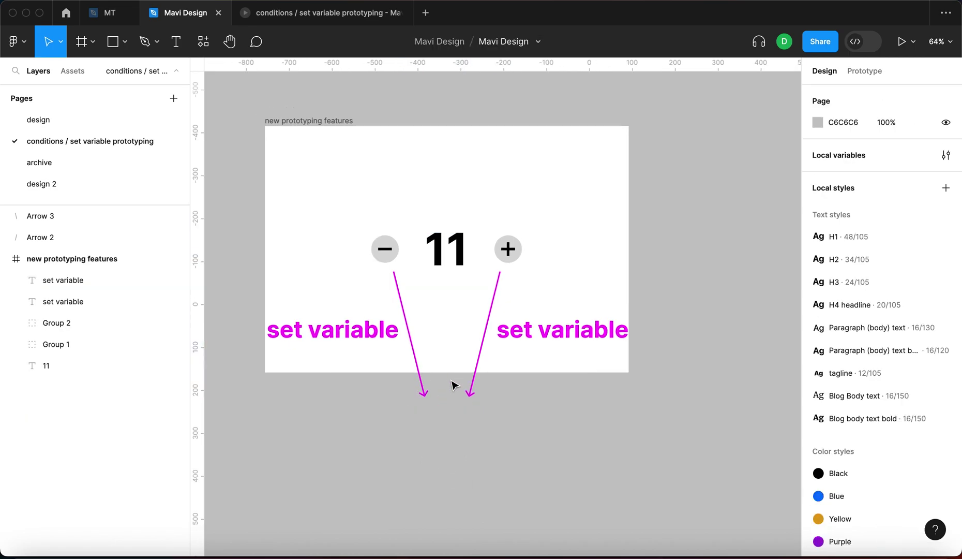
# - Undo the deletion of the "variable" label and vertical arrow, and delete only the vertical arrow pointing at the counter number
pyautogui.press('super+z')
pyautogui.click(443, 330)
pyautogui.click(446, 334)
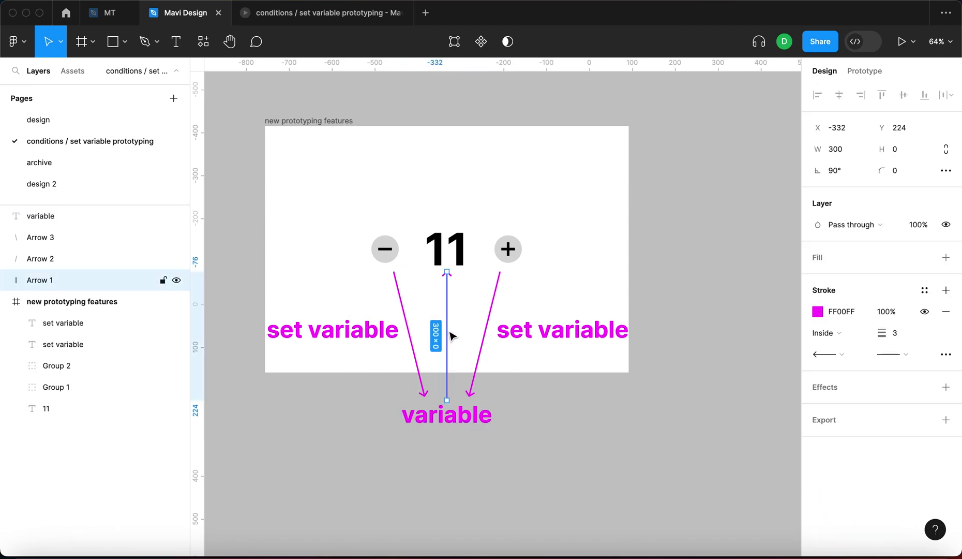
pyautogui.press('Delete')
# - Add an on-click Set variable interaction to the plus button that targets the number variable from the test collection
pyautogui.click(513, 252)
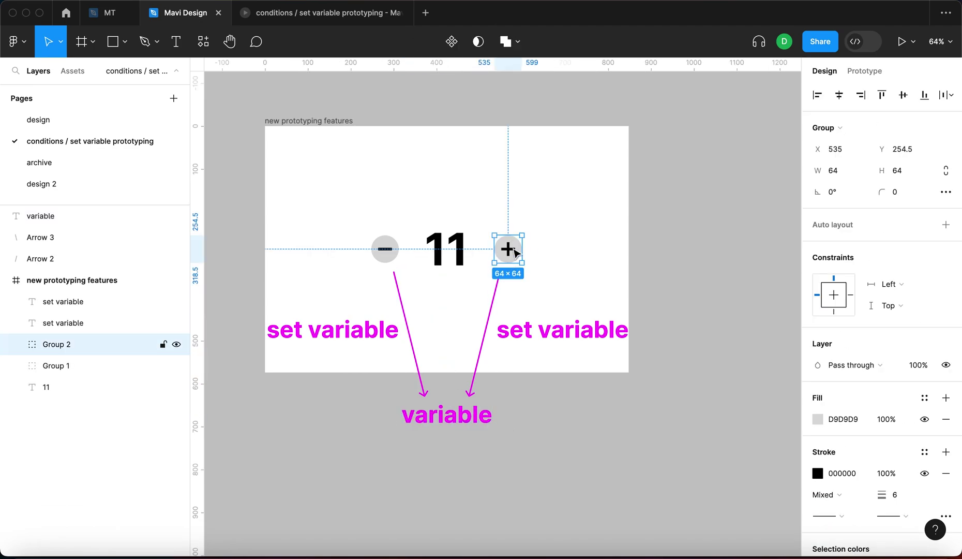
pyautogui.click(589, 338)
pyautogui.click(634, 432)
pyautogui.press('super+z')
pyautogui.click(856, 74)
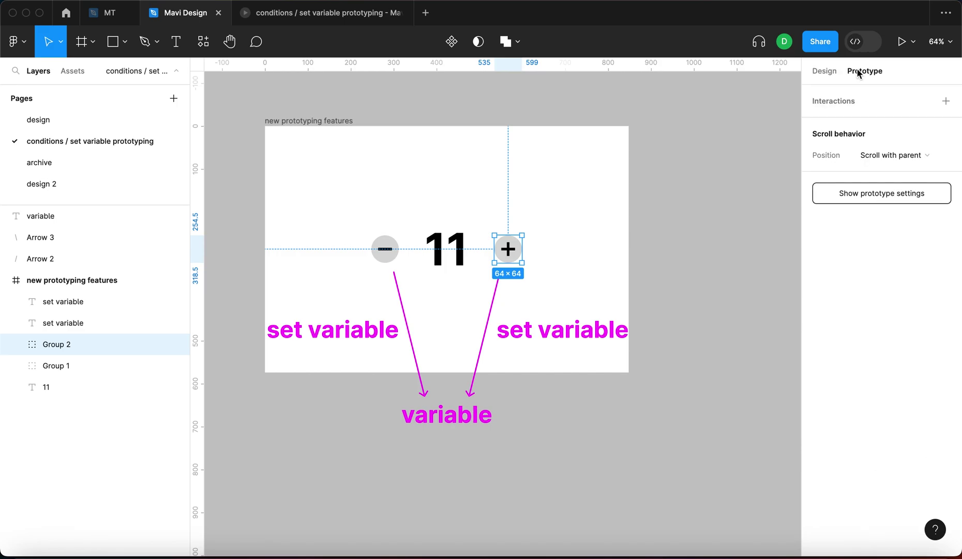
pyautogui.click(945, 102)
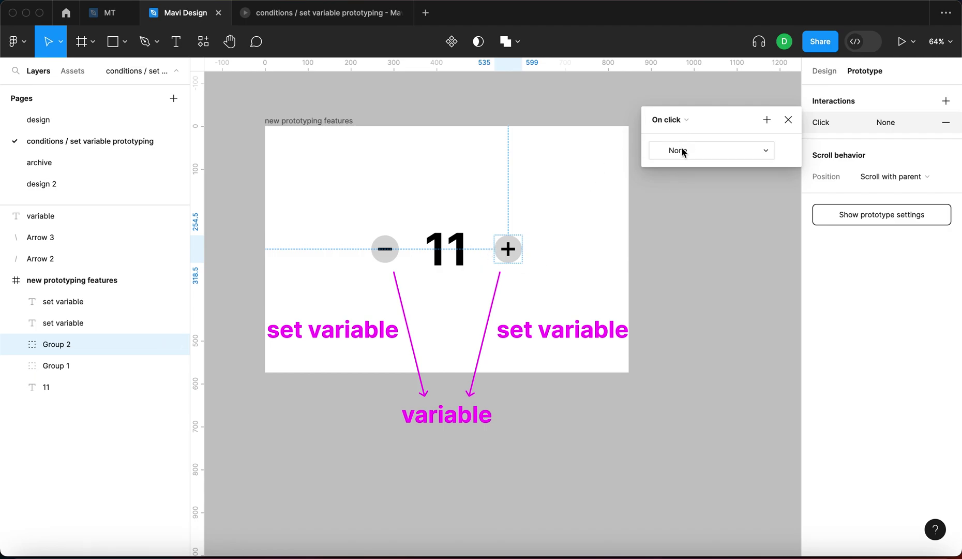
pyautogui.click(706, 150)
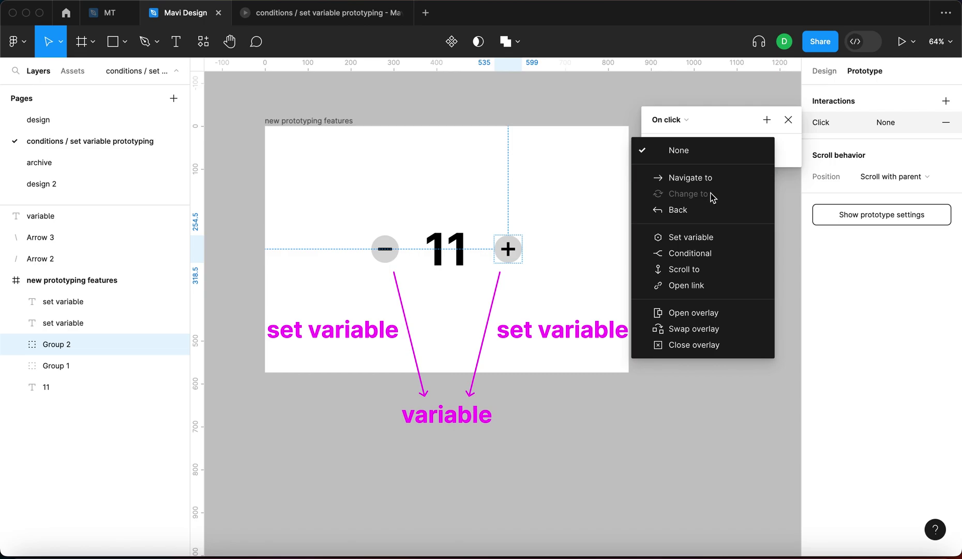
pyautogui.click(725, 241)
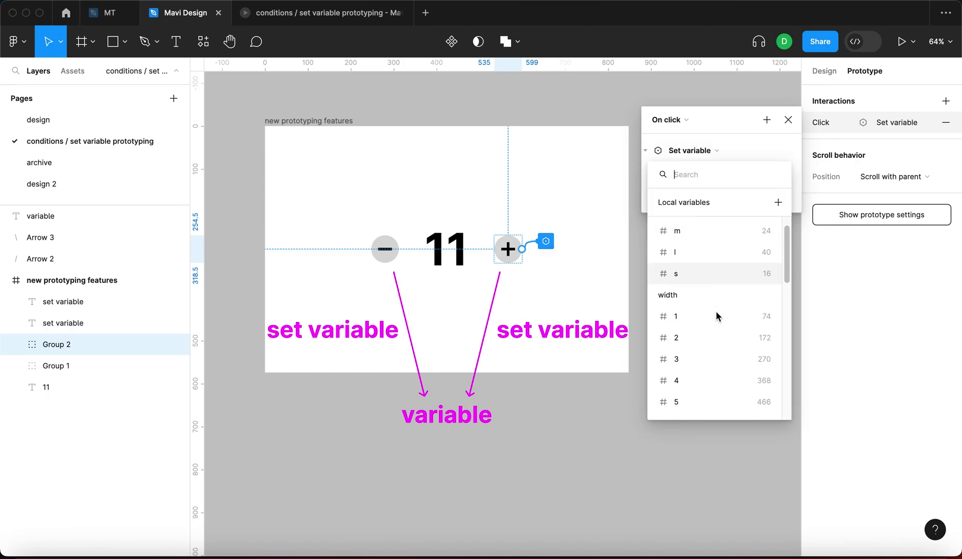
pyautogui.scroll(-10, 717, 315)
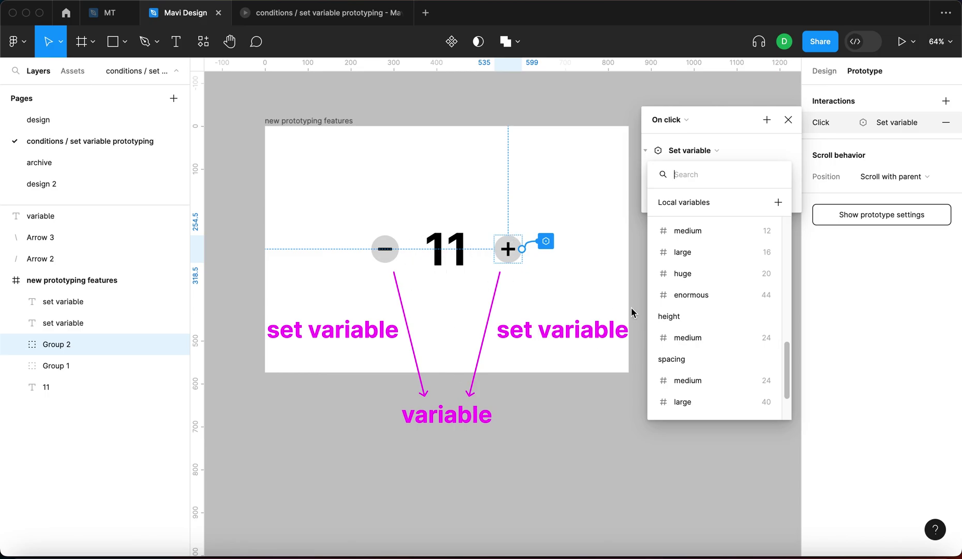
pyautogui.scroll(-3, 683, 321)
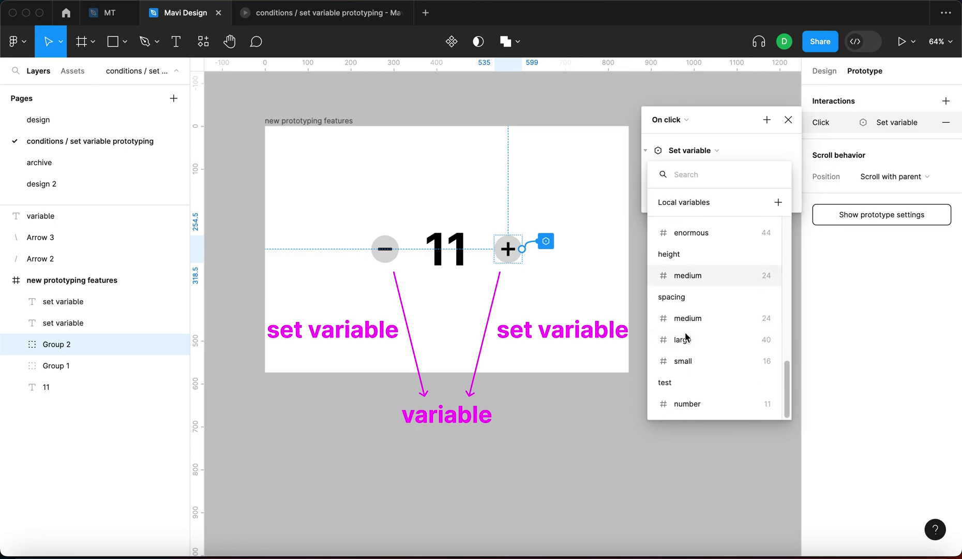
pyautogui.click(722, 409)
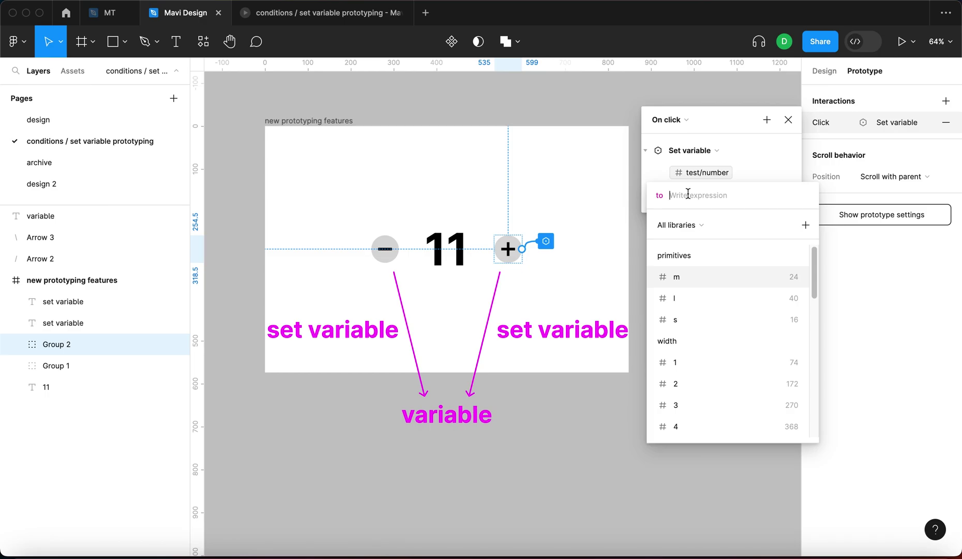
# - Set the expression of the plus button's Set variable action to number + 1
pyautogui.write('number')
pyautogui.click(697, 277)
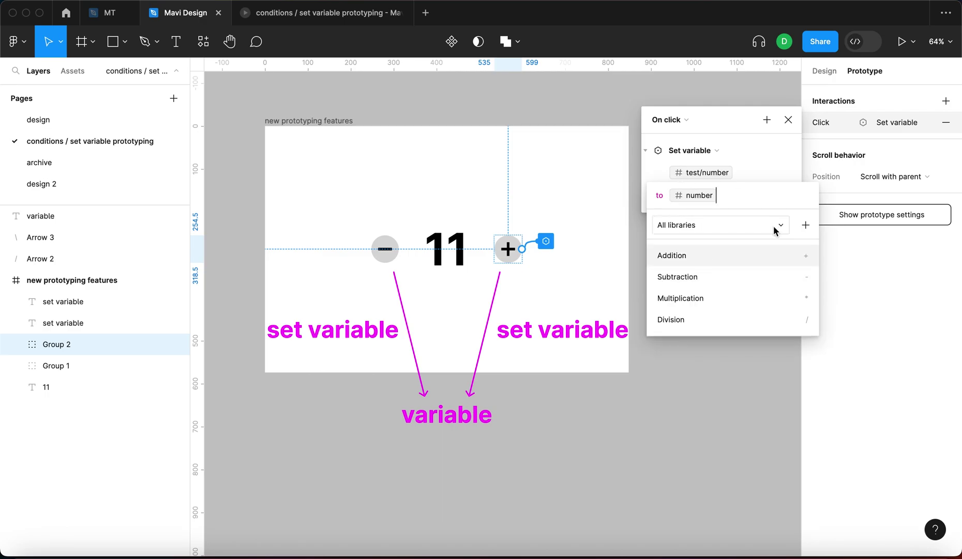
pyautogui.click(749, 255)
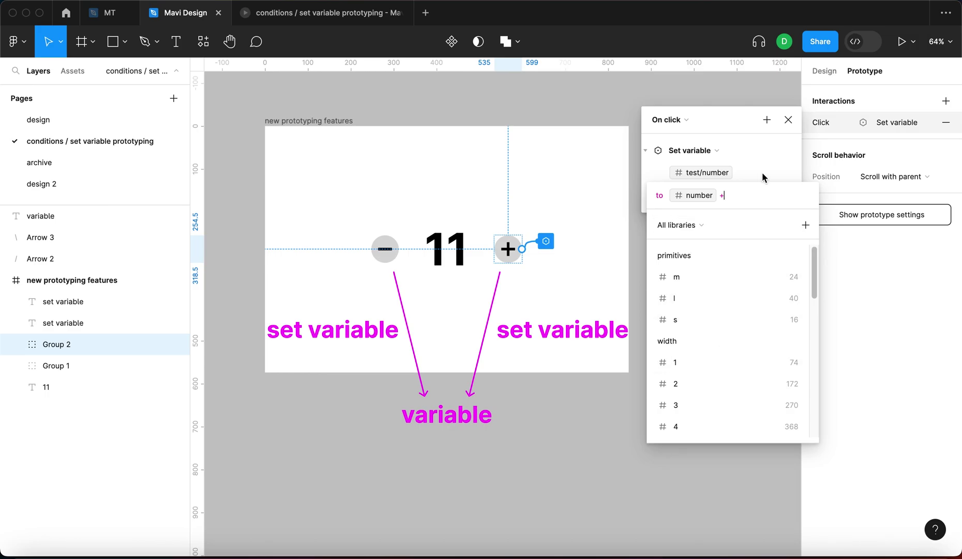
pyautogui.write('1')
pyautogui.press('Return')
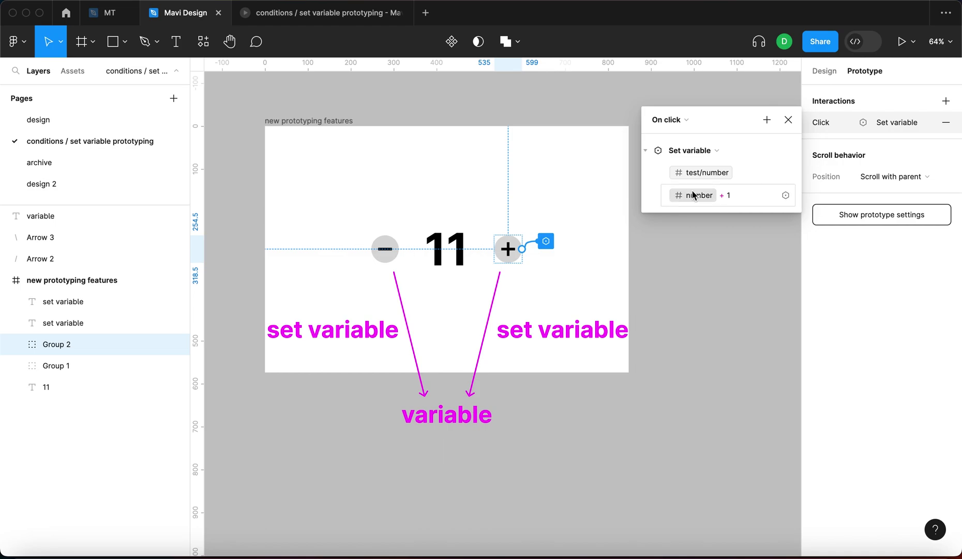
pyautogui.click(781, 120)
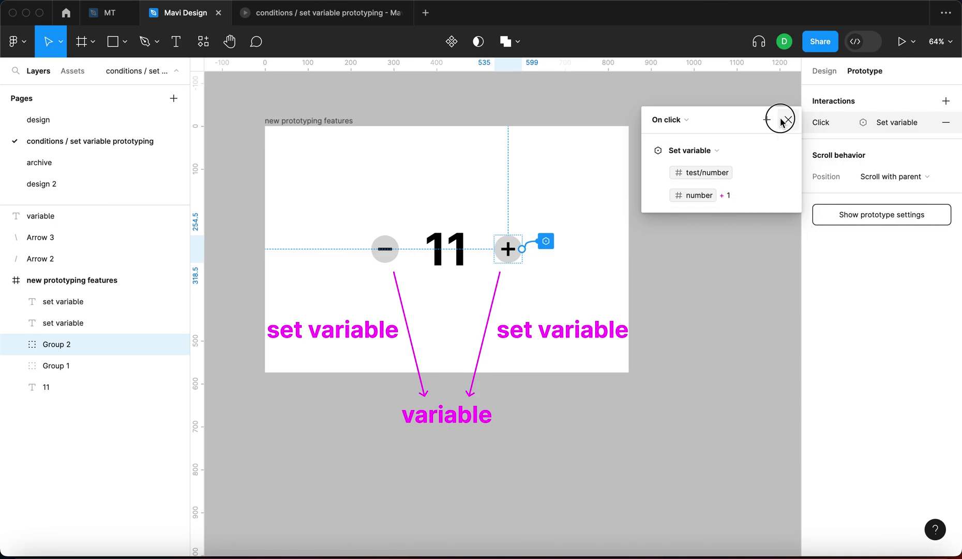
# - Add an on-click Set variable interaction to the minus button that targets the number variable from the test collection
pyautogui.click(384, 250)
pyautogui.click(945, 104)
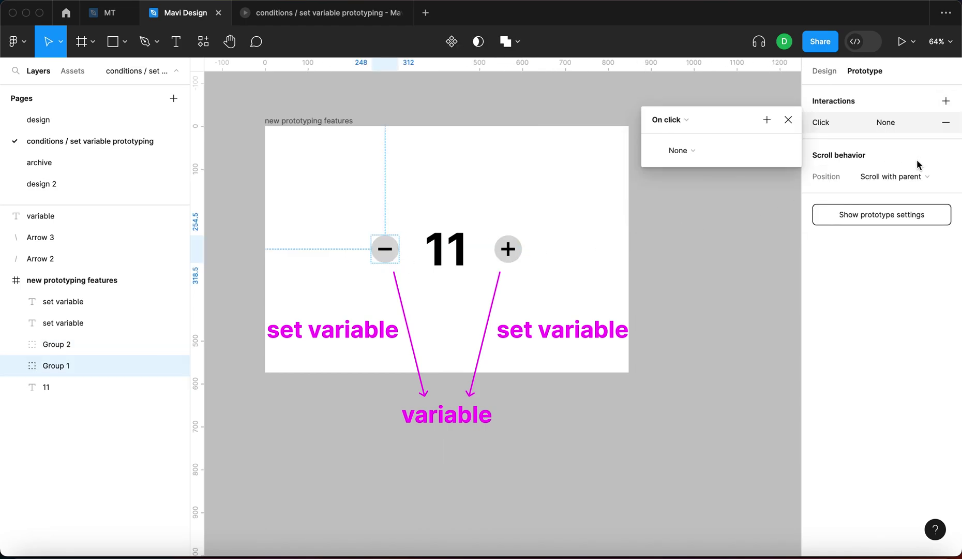
pyautogui.click(687, 142)
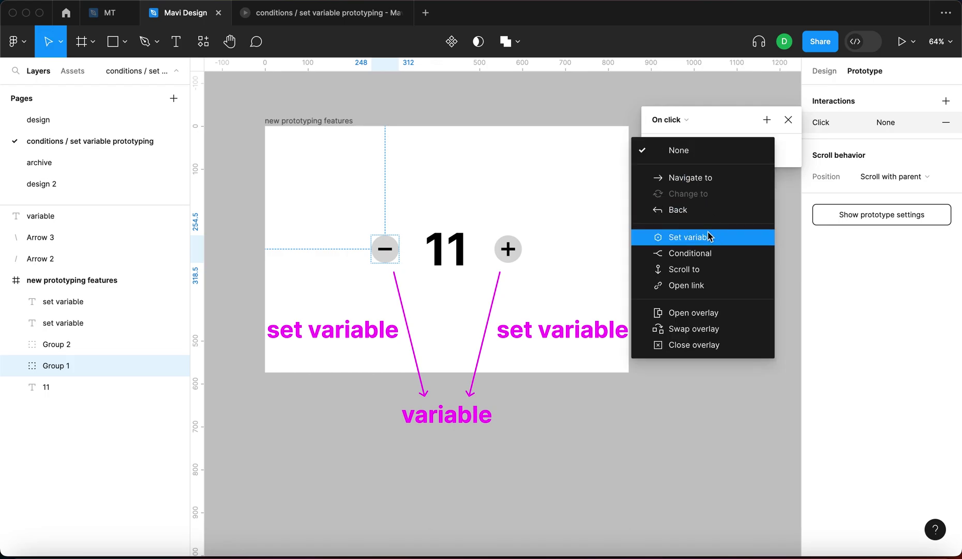
pyautogui.click(709, 237)
pyautogui.scroll(-5, 694, 310)
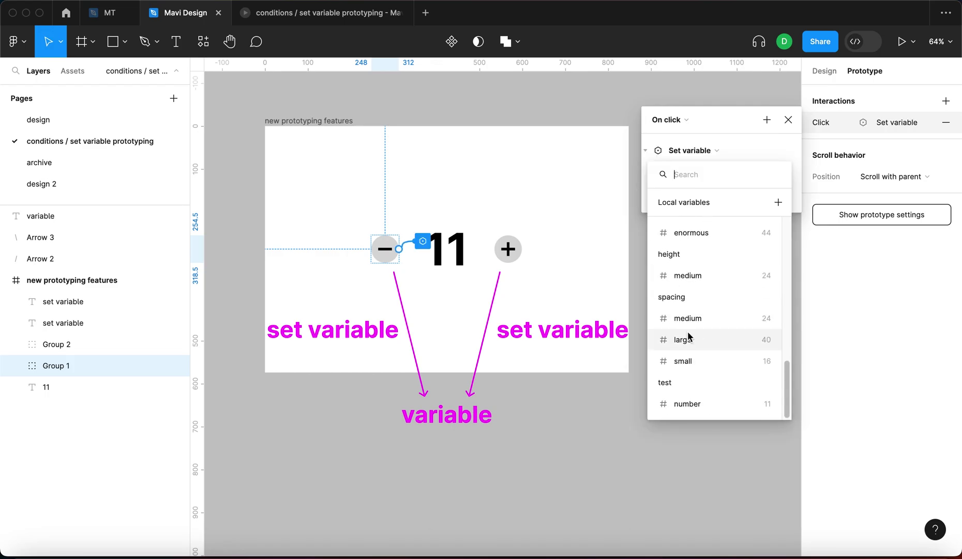
pyautogui.click(701, 405)
# - Set the expression of the minus button's Set variable action to number - 1
pyautogui.scroll(-5, 745, 421)
pyautogui.click(683, 434)
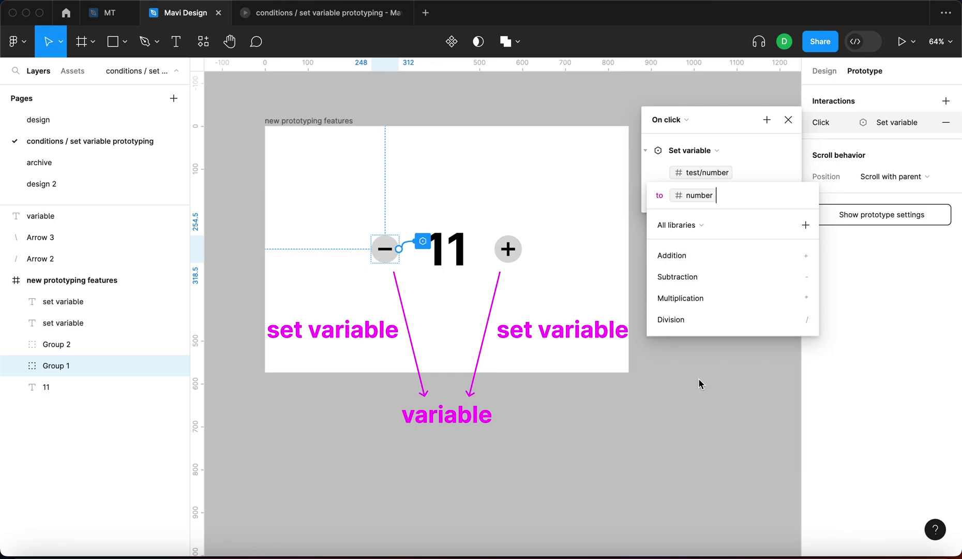
pyautogui.write('+ 1')
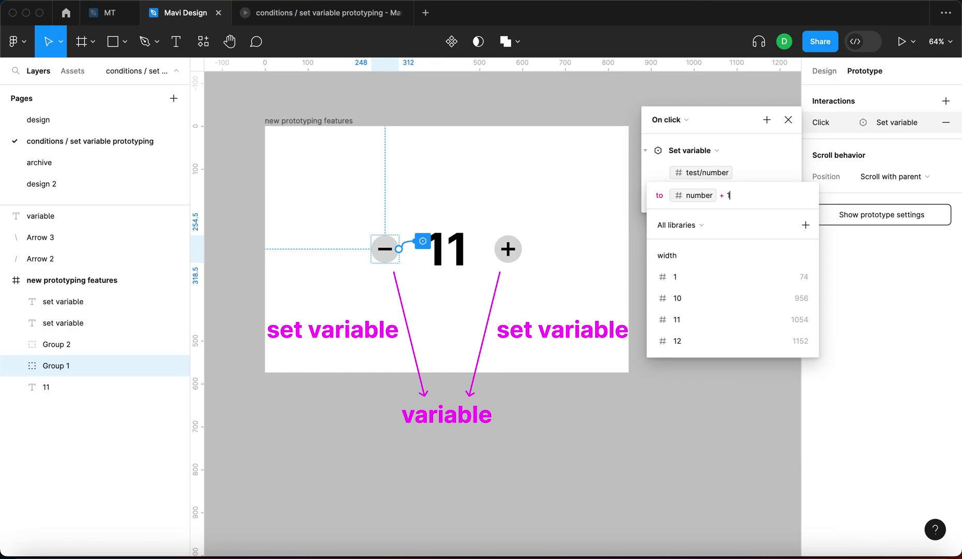
pyautogui.press('Return')
pyautogui.click(746, 195)
pyautogui.click(747, 193)
pyautogui.press('Return')
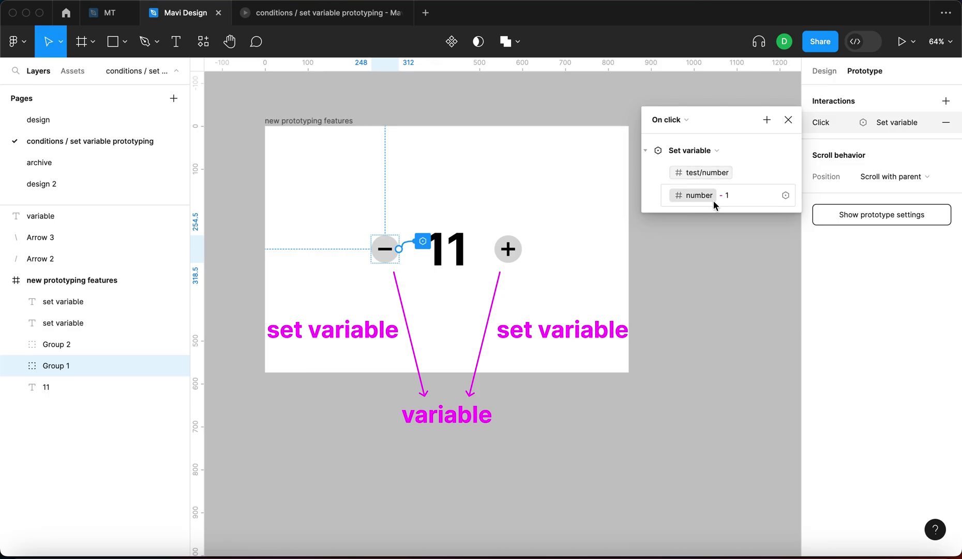
# - Review the details of the plus button's on-click Set variable interaction
pyautogui.click(518, 259)
pyautogui.click(868, 126)
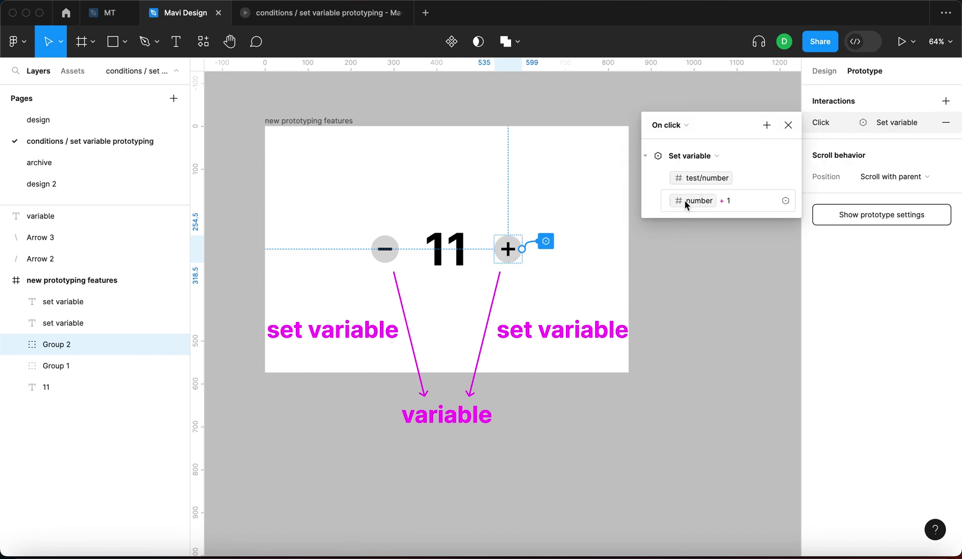
pyautogui.click(723, 445)
# - Delete both "set variable" labels, the "variable" label and the two remaining pink arrows around the counter
pyautogui.moveTo(712, 469); pyautogui.dragTo(274, 321)
pyautogui.press('Delete')
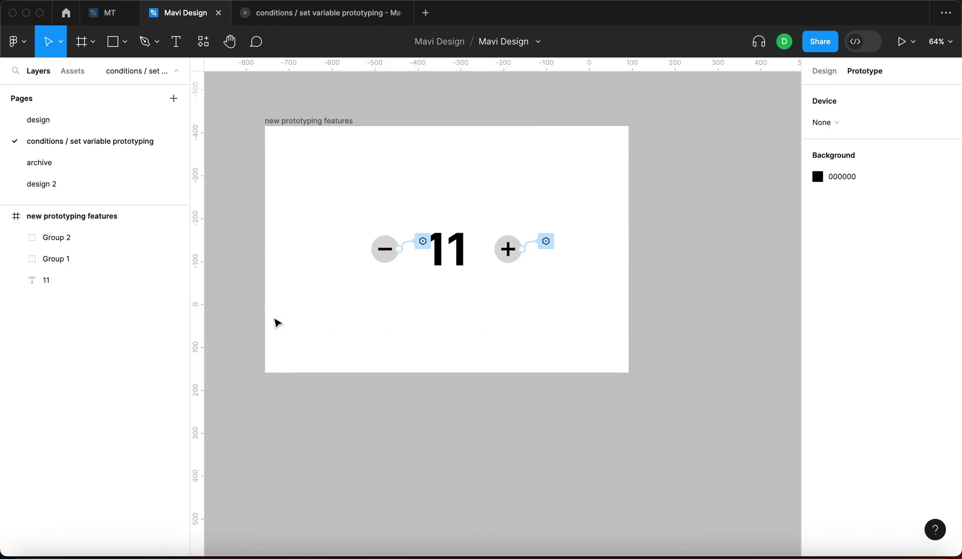
# - Switch to the running prototype and test the plus button by increasing the counter eight times
pyautogui.click(329, 15)
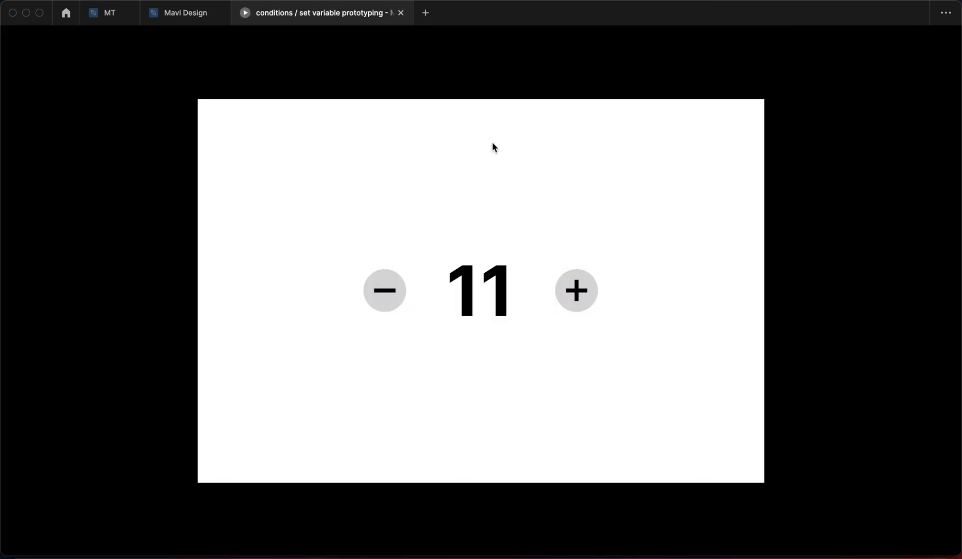
pyautogui.click(575, 310)
pyautogui.click(575, 309)
pyautogui.click(574, 310)
pyautogui.click(574, 309)
pyautogui.click(586, 304)
pyautogui.click(586, 305)
pyautogui.click(586, 305)
pyautogui.click(586, 306)
# - Test the minus button in the running prototype by decreasing the counter ten times
pyautogui.click(396, 303)
pyautogui.click(396, 306)
pyautogui.click(393, 313)
pyautogui.click(392, 312)
pyautogui.click(391, 311)
pyautogui.click(392, 311)
pyautogui.click(391, 311)
pyautogui.click(392, 311)
pyautogui.click(392, 311)
pyautogui.click(392, 311)
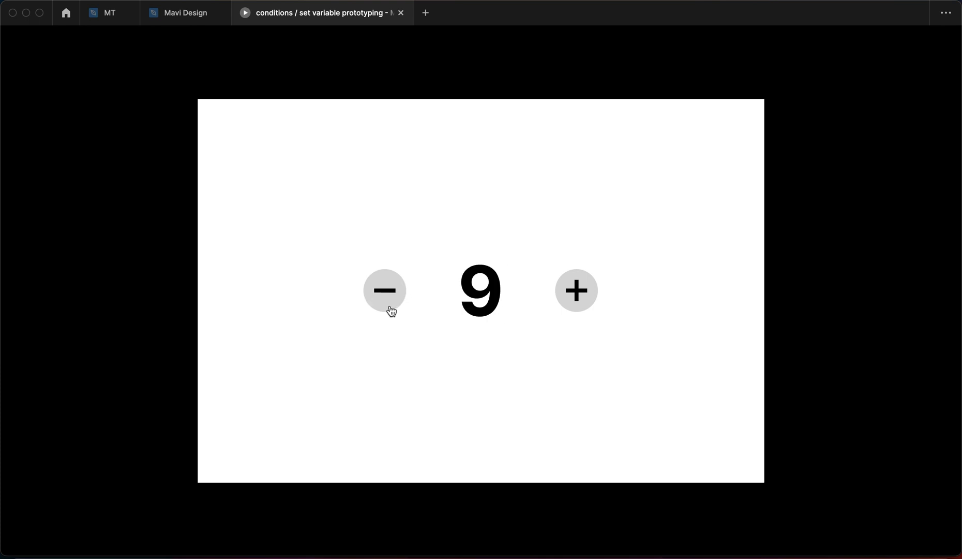
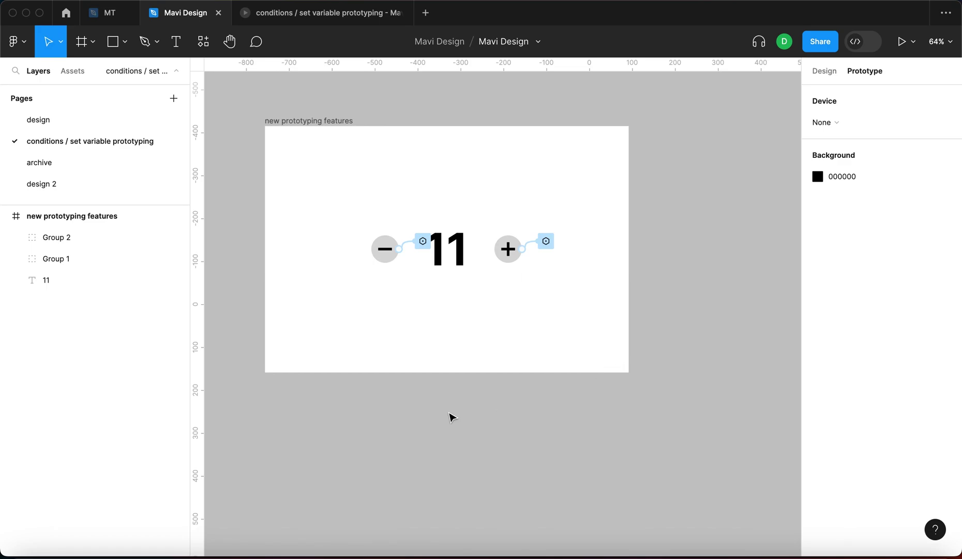
pyautogui.moveTo(471, 336); pyautogui.dragTo(417, 216)
pyautogui.click(466, 347)
# - Collapse the Set variable action in the plus button's on-click interaction and add a Conditional action below it
pyautogui.click(548, 244)
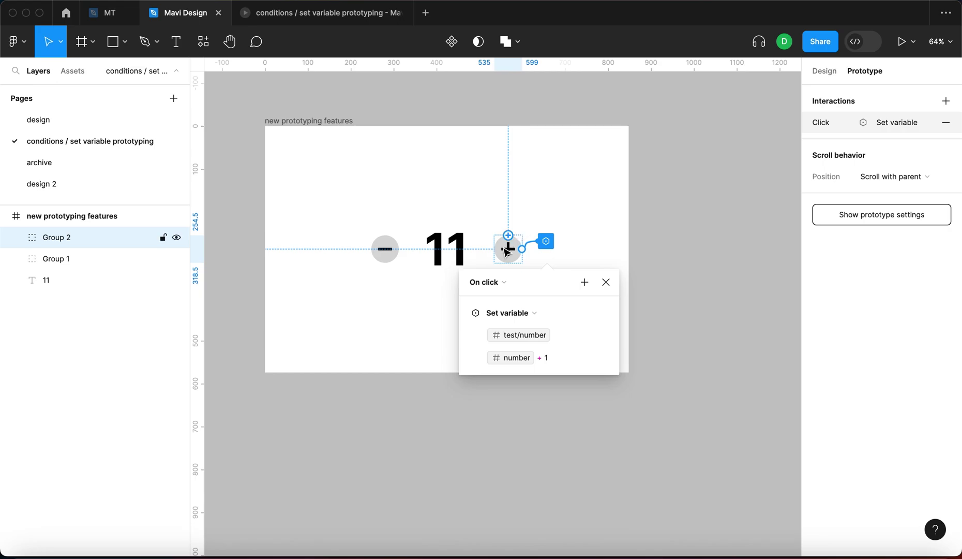
pyautogui.click(462, 312)
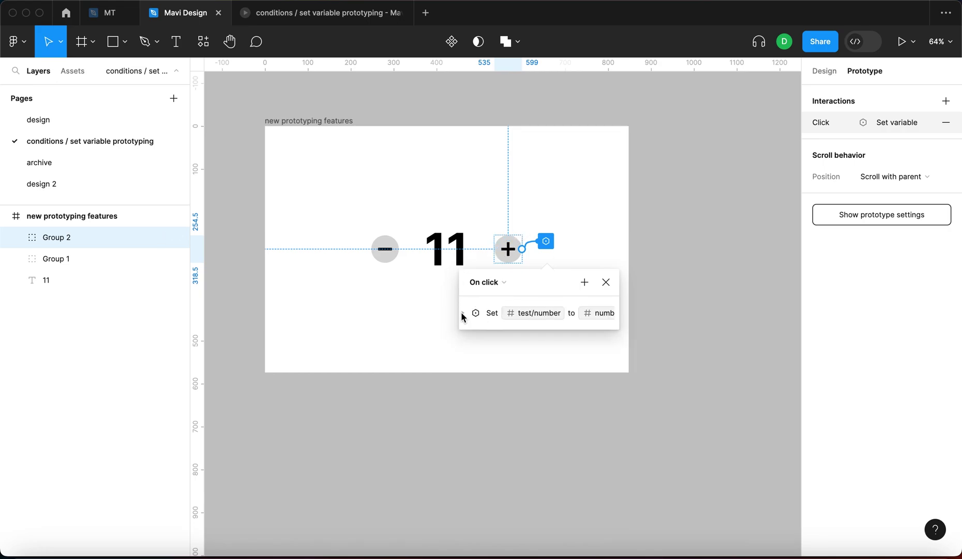
pyautogui.click(587, 283)
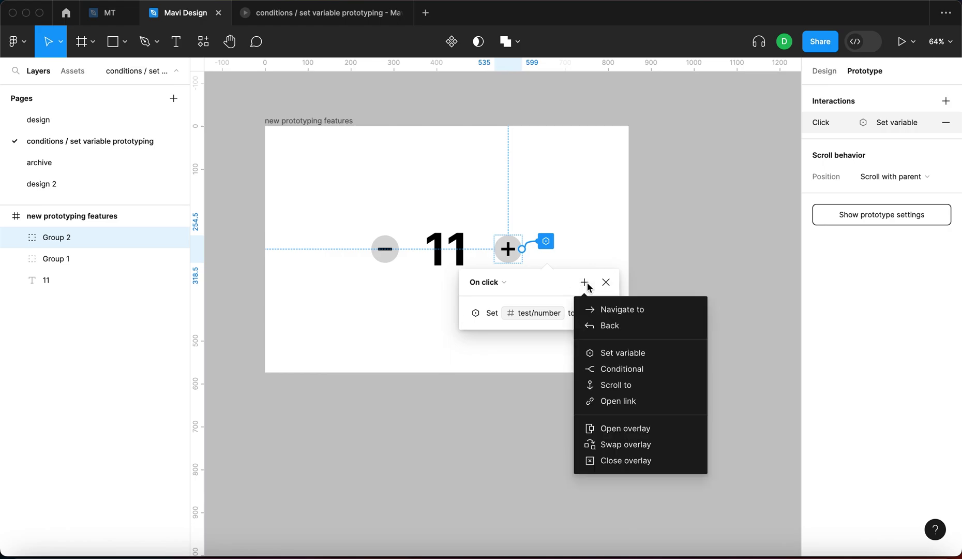
pyautogui.click(639, 364)
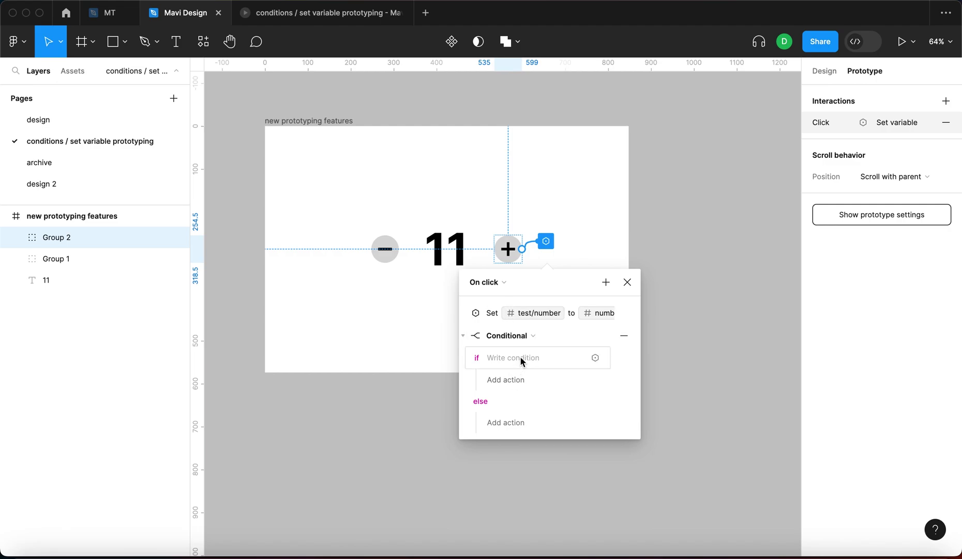
# - Add a Set variable action for test/number under the if branch of the plus button's conditional
pyautogui.click(524, 380)
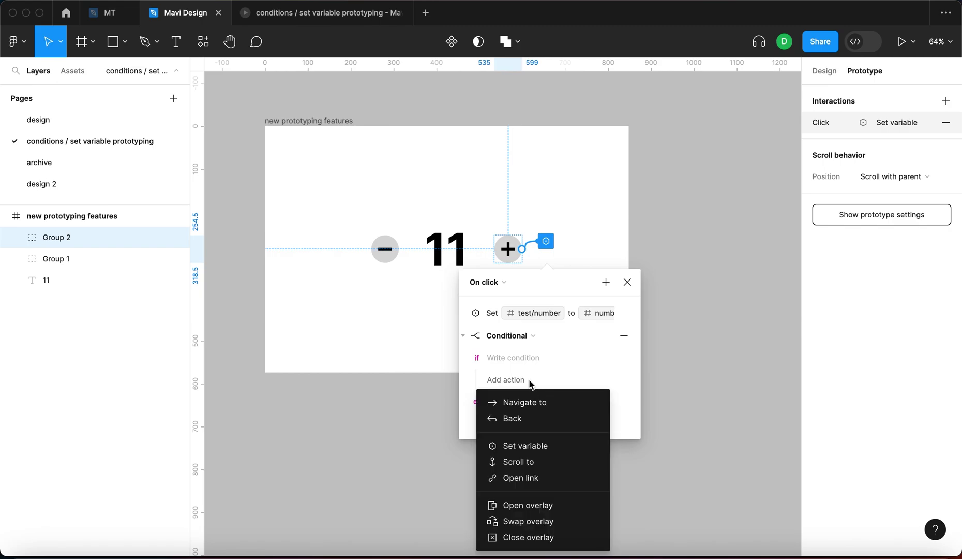
pyautogui.click(551, 447)
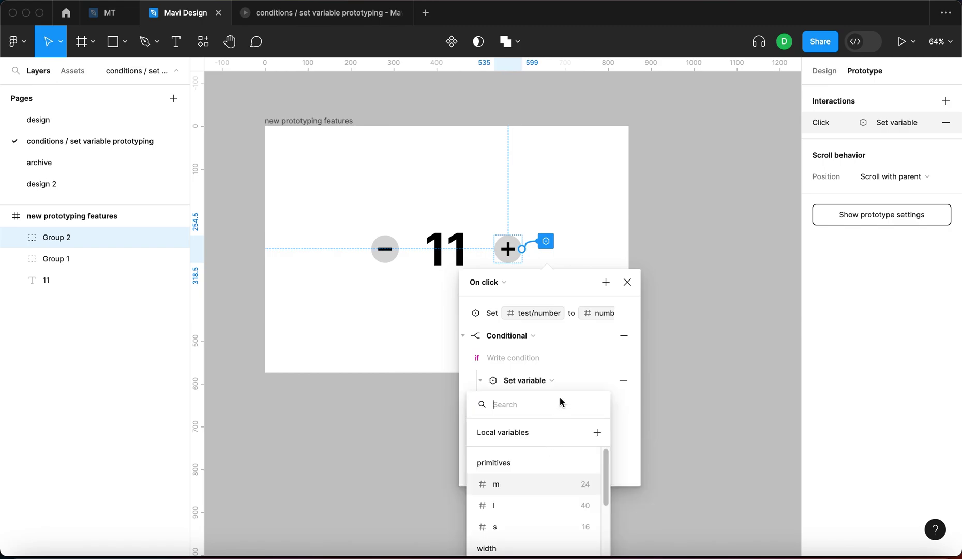
pyautogui.scroll(-5, 542, 500)
pyautogui.moveTo(472, 398); pyautogui.dragTo(303, 242)
pyautogui.scroll(-1, 313, 441)
pyautogui.click(329, 477)
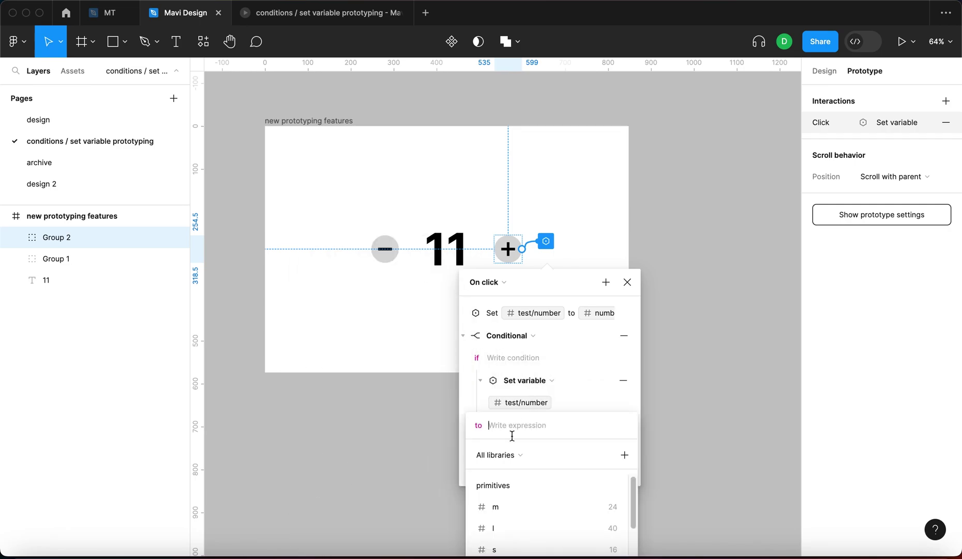
# - Set the expression of the if branch's Set variable action to number + 2
pyautogui.scroll(-5, 286, 371)
pyautogui.click(307, 458)
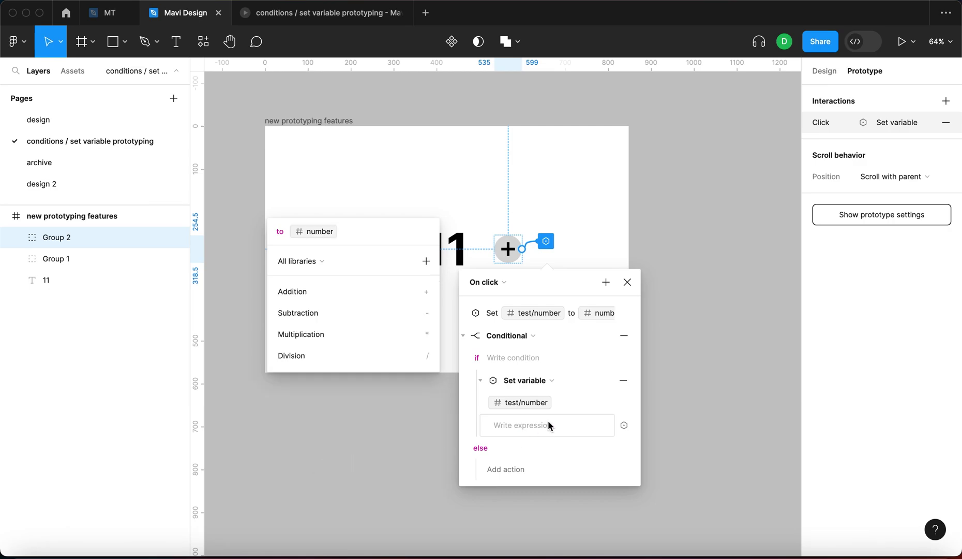
pyautogui.write('+2')
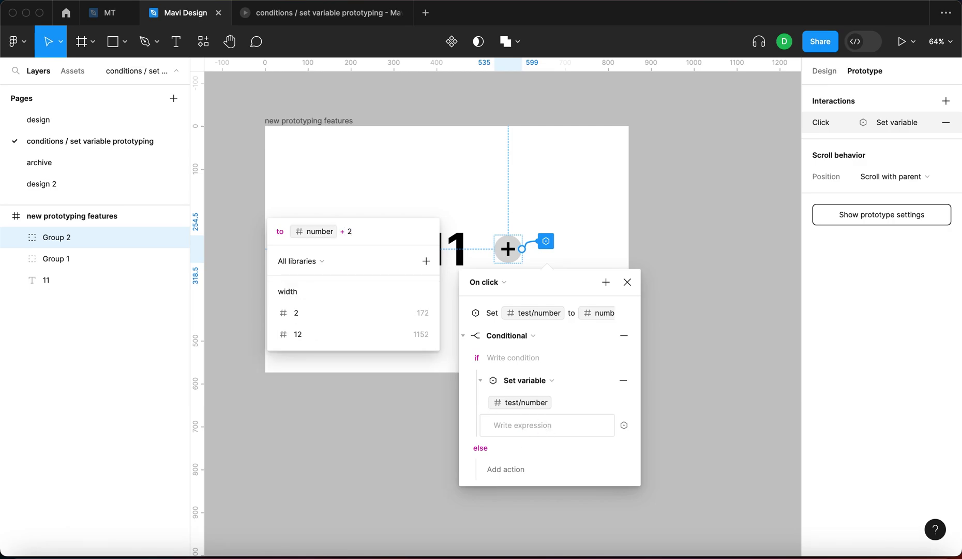
pyautogui.press('Return')
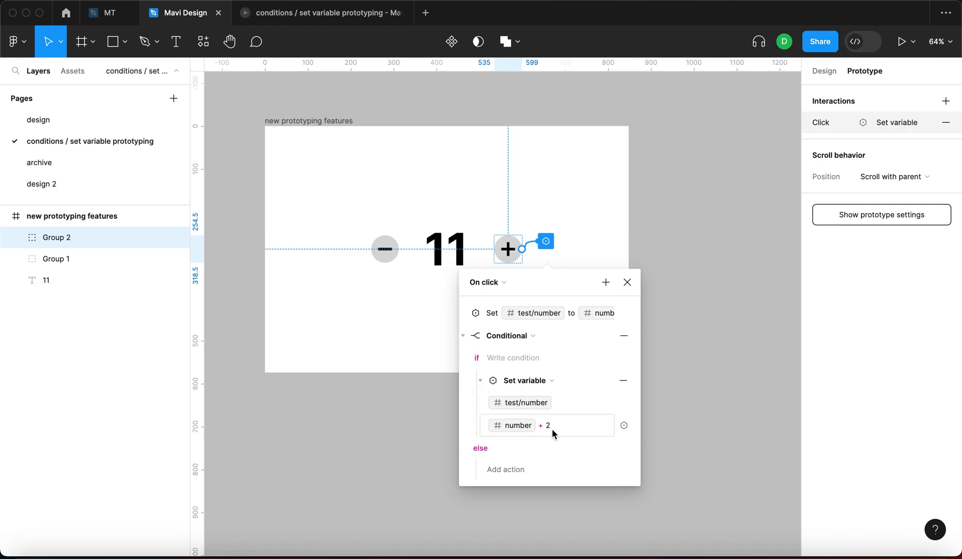
# - Set the if condition of the plus button's conditional to number >= 10
pyautogui.click(522, 359)
pyautogui.moveTo(266, 217); pyautogui.dragTo(277, 233)
pyautogui.scroll(-5, 298, 373)
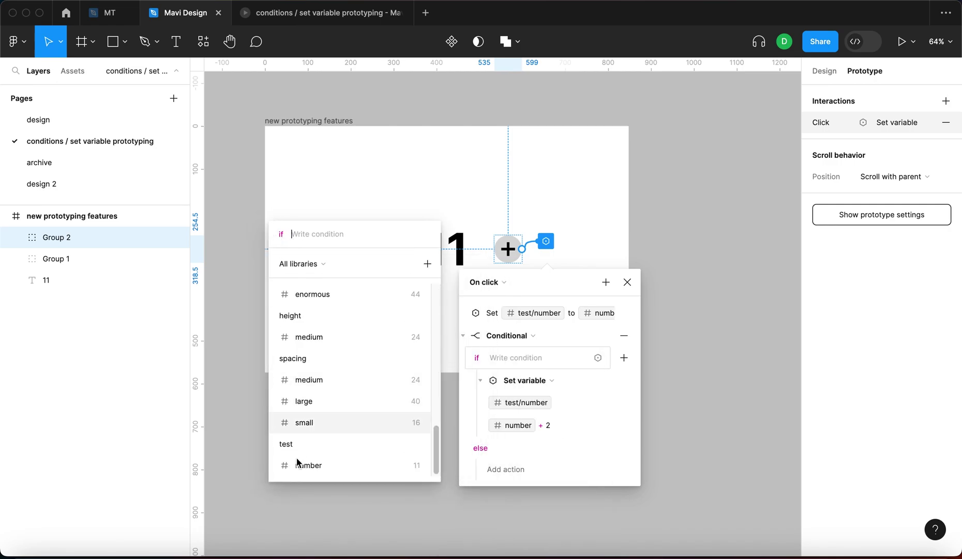
pyautogui.click(316, 465)
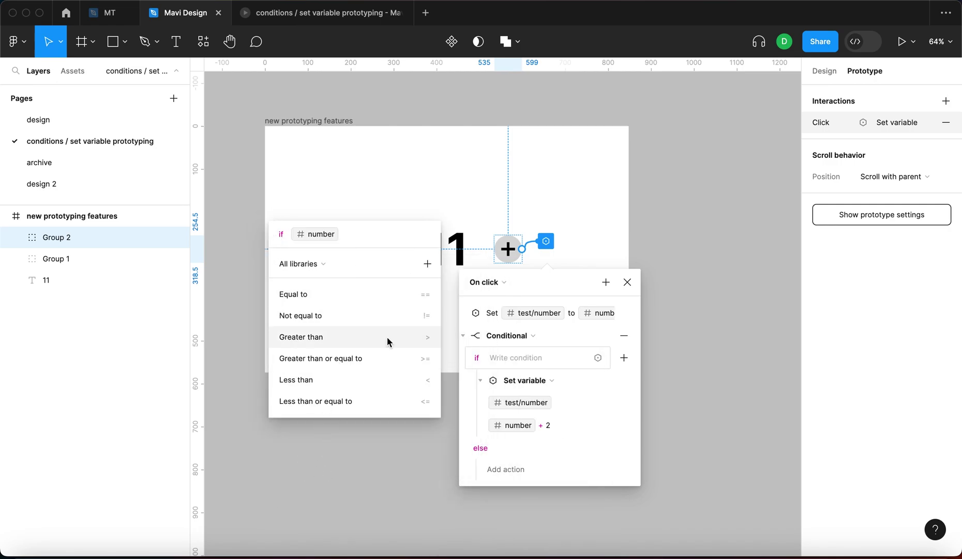
pyautogui.click(299, 365)
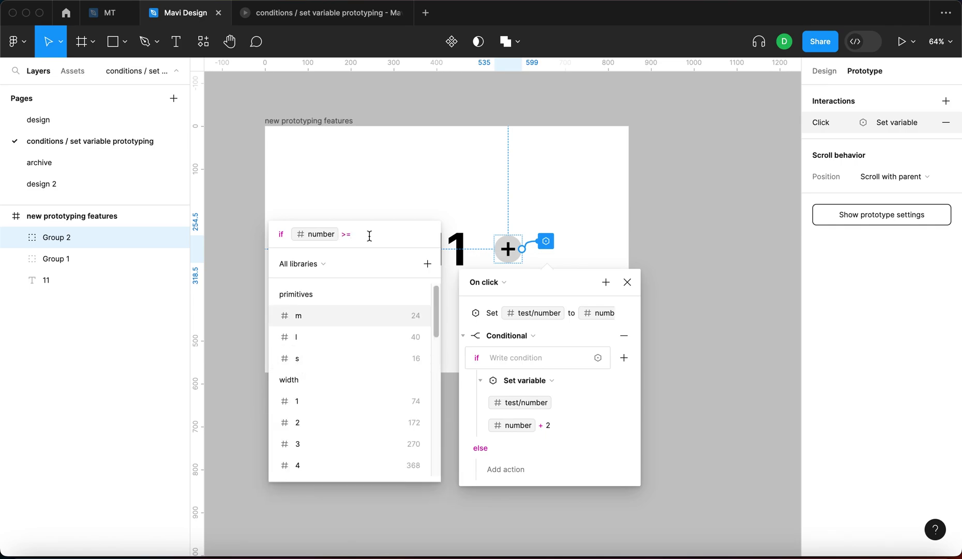
pyautogui.write('10')
pyautogui.press('Return')
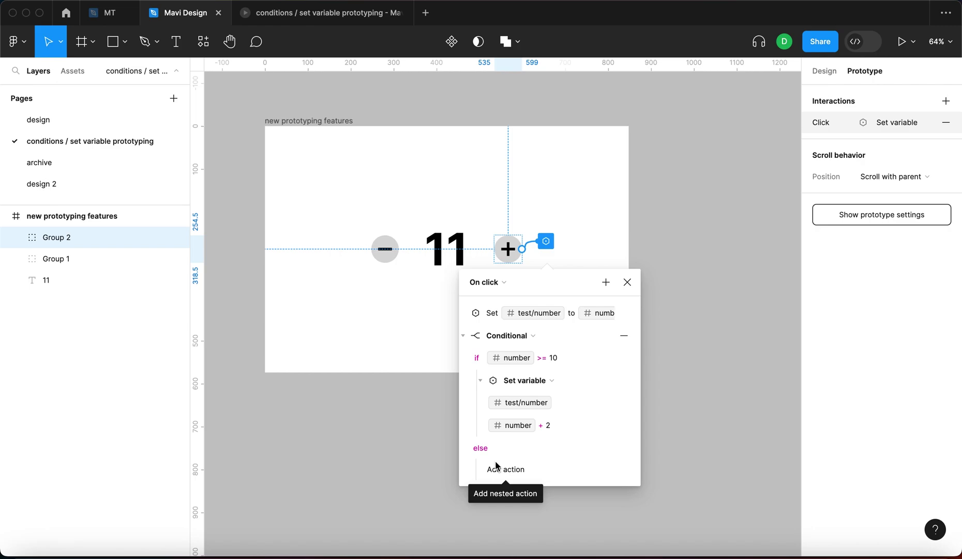
# - Move the Set variable action with number + 1 into the conditional's else branch, check both branches and close the interaction
pyautogui.click(465, 313)
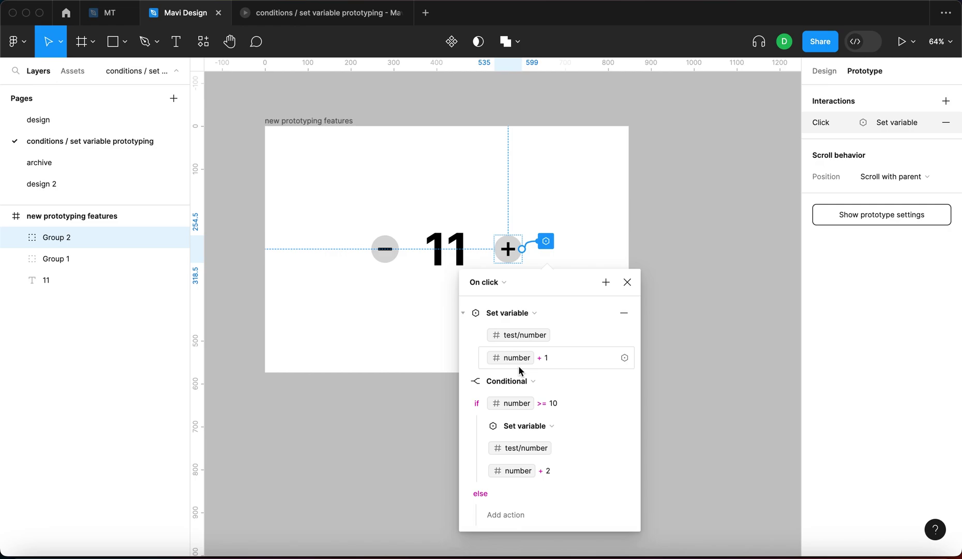
pyautogui.click(464, 313)
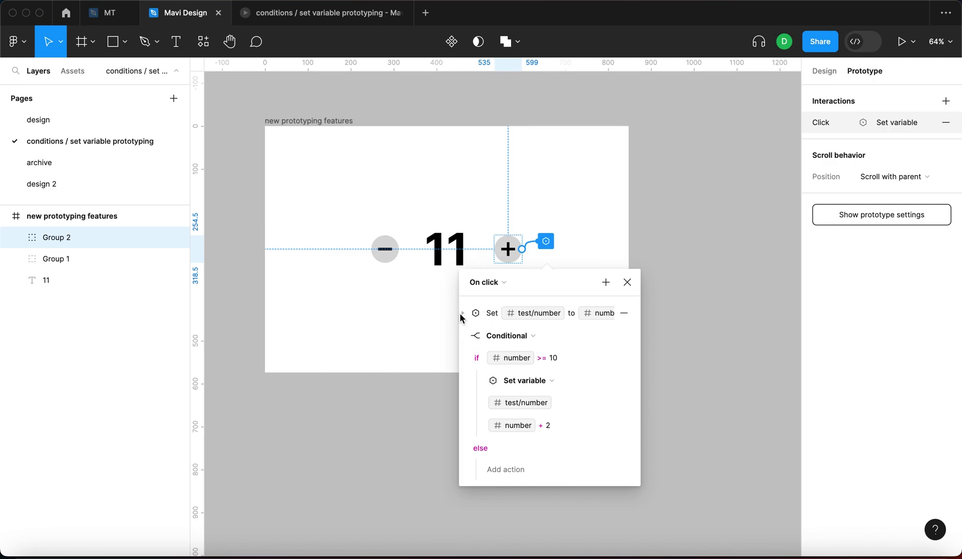
pyautogui.moveTo(464, 315); pyautogui.dragTo(522, 465)
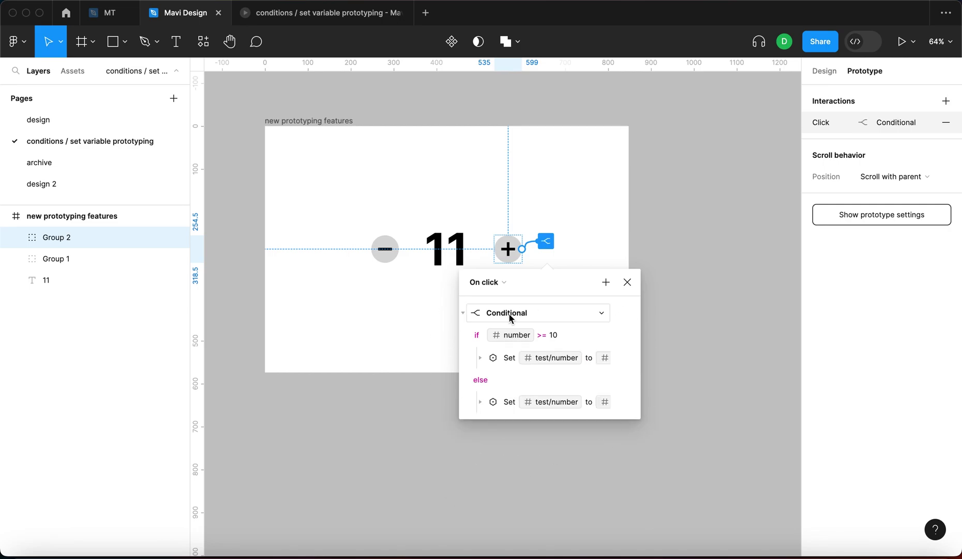
pyautogui.click(480, 358)
pyautogui.click(480, 357)
pyautogui.click(480, 401)
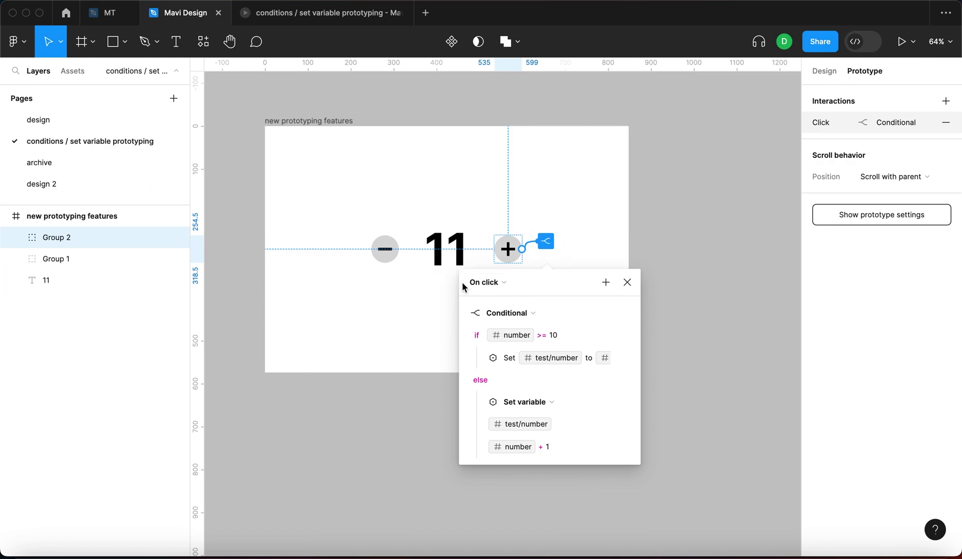
pyautogui.click(627, 283)
pyautogui.press('Escape')
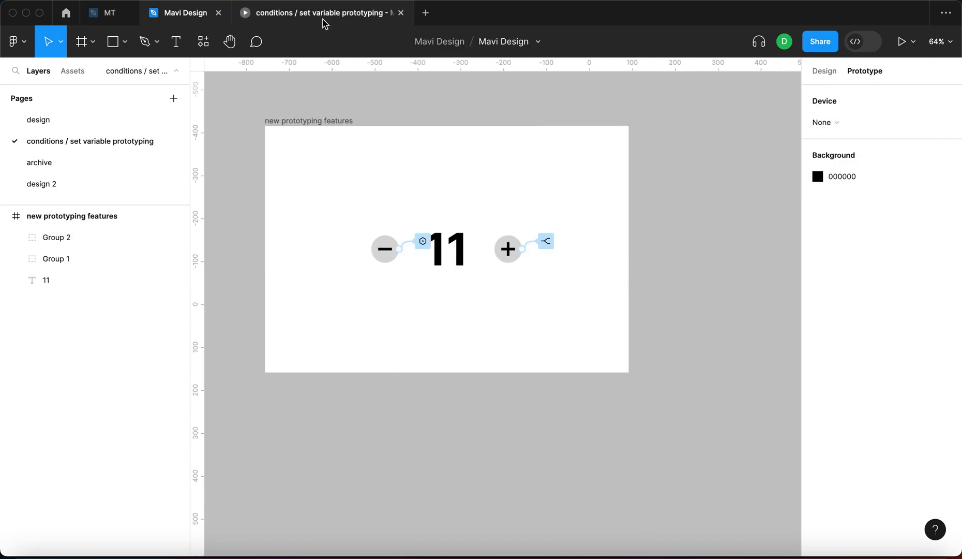
# - Switch to the running prototype and decrease the counter to 2 with the minus button
pyautogui.click(324, 19)
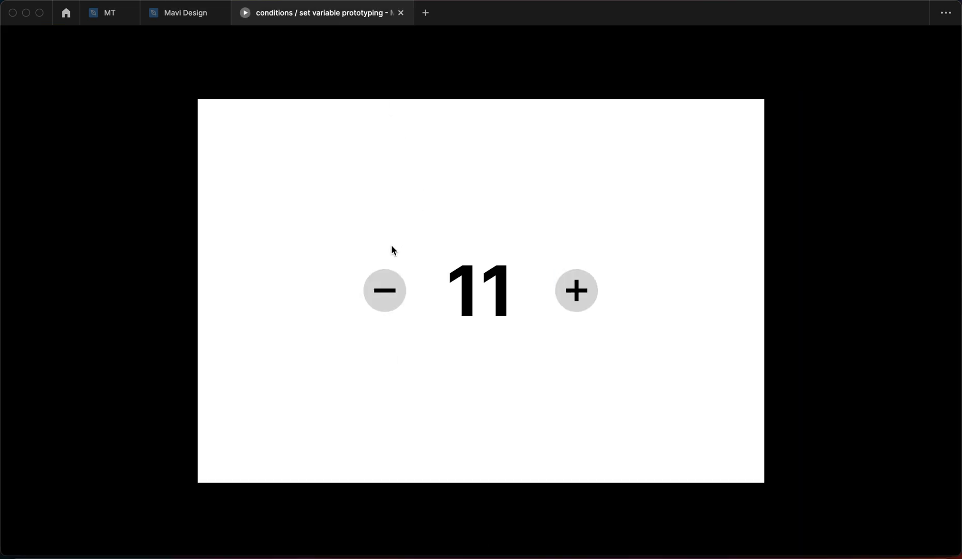
pyautogui.click(400, 294)
pyautogui.click(402, 294)
pyautogui.click(401, 294)
pyautogui.click(402, 294)
pyautogui.click(403, 294)
pyautogui.click(403, 295)
pyautogui.click(403, 295)
pyautogui.click(402, 295)
pyautogui.click(402, 295)
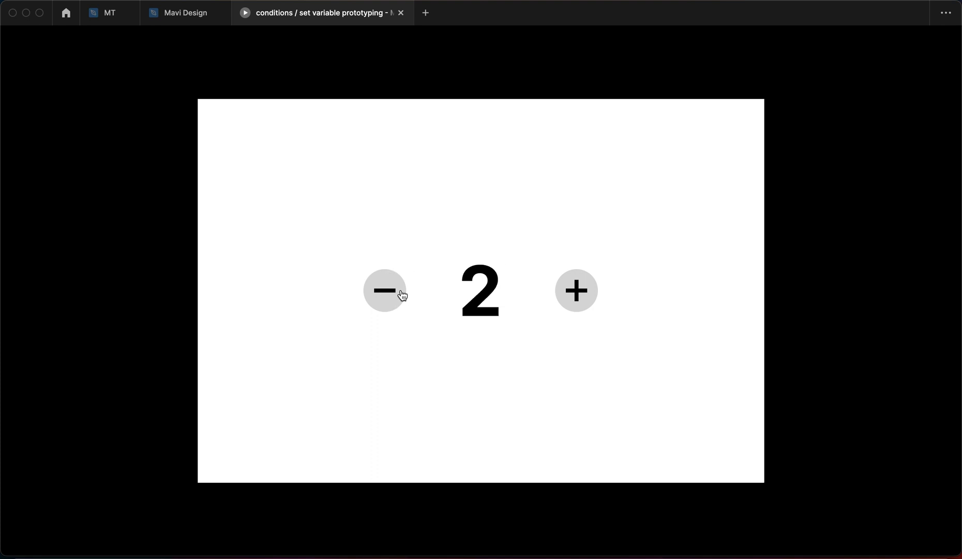
# - Test the plus button's else branch by increasing the counter from 2 to 10
pyautogui.click(577, 291)
pyautogui.click(579, 291)
pyautogui.click(579, 293)
pyautogui.click(580, 294)
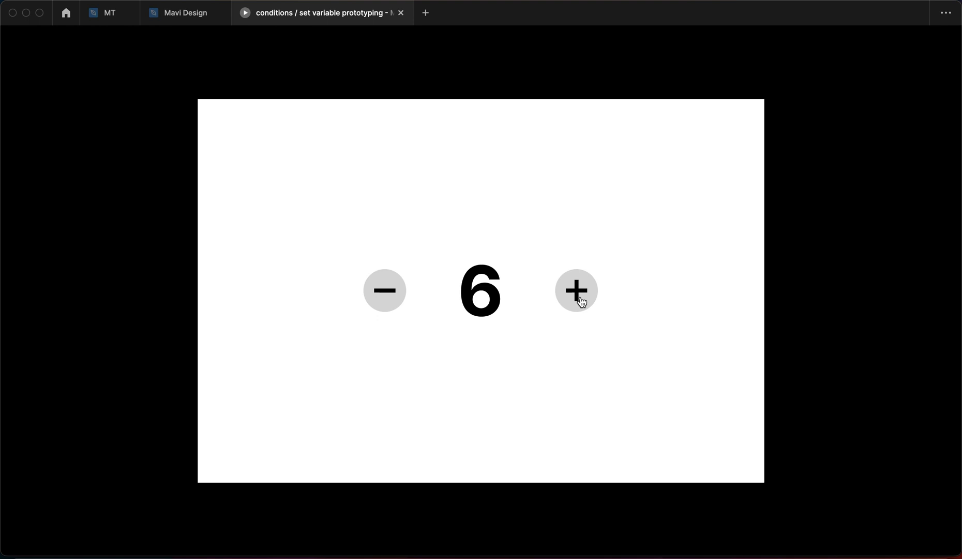
pyautogui.click(581, 300)
pyautogui.click(581, 303)
pyautogui.click(596, 298)
pyautogui.click(594, 304)
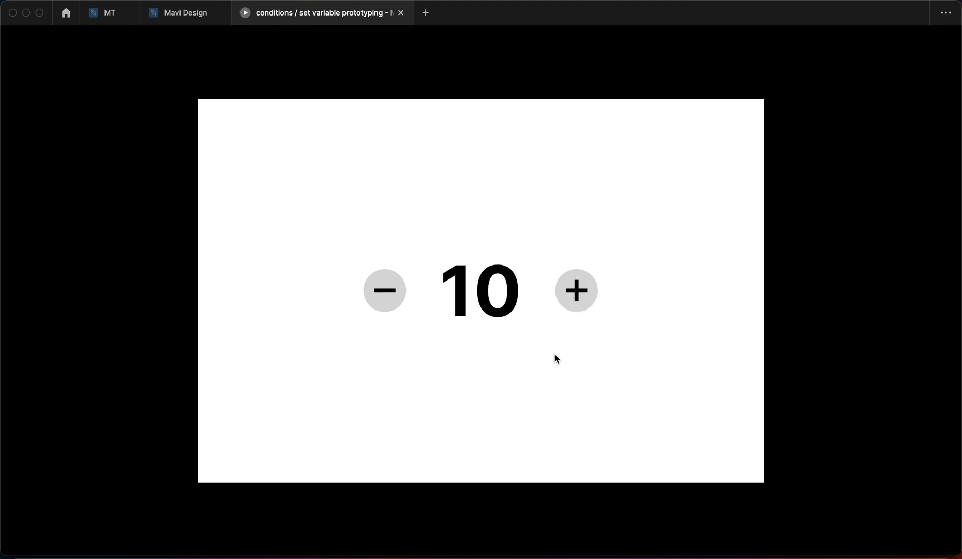
# - Test the plus button's if branch by increasing the counter from 10 to 26
pyautogui.click(588, 307)
pyautogui.click(586, 305)
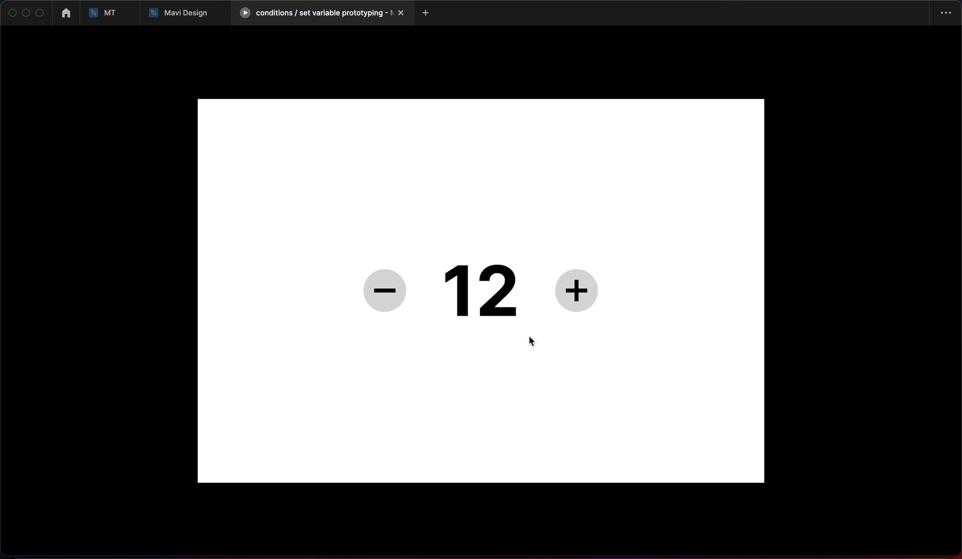
pyautogui.click(579, 298)
pyautogui.click(577, 294)
pyautogui.click(581, 301)
pyautogui.click(579, 300)
pyautogui.click(577, 297)
pyautogui.click(576, 297)
pyautogui.click(577, 298)
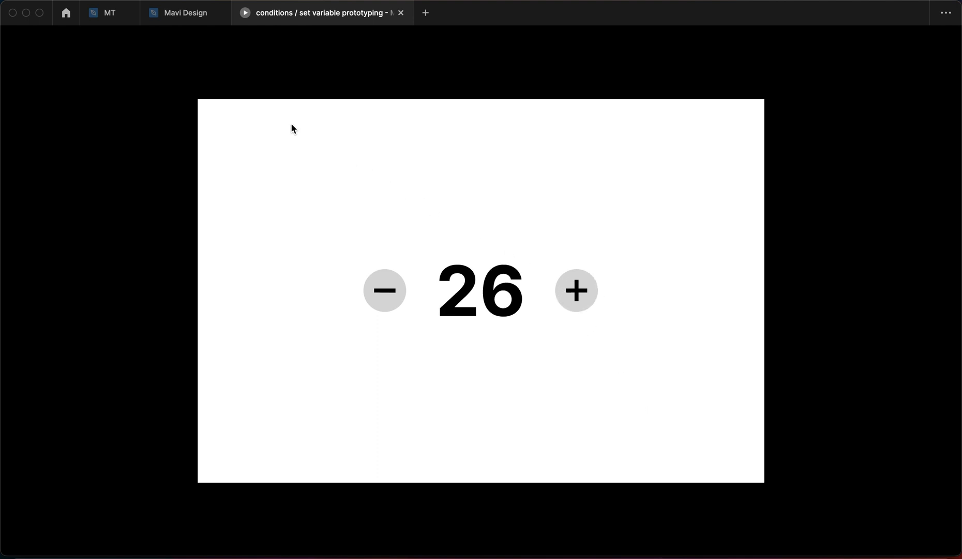
# - Return to the design file and review the click interactions of the plus and minus buttons
pyautogui.click(200, 19)
pyautogui.click(546, 242)
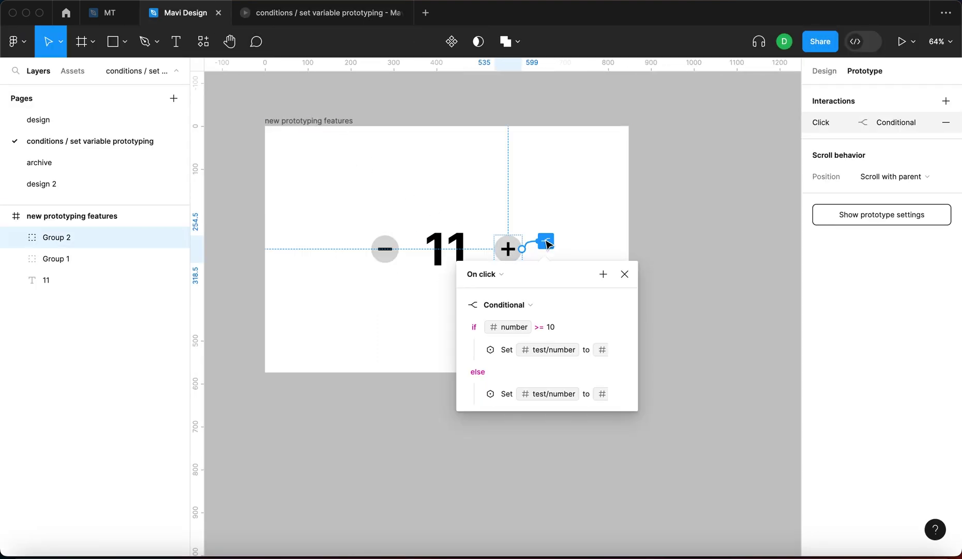
pyautogui.click(647, 319)
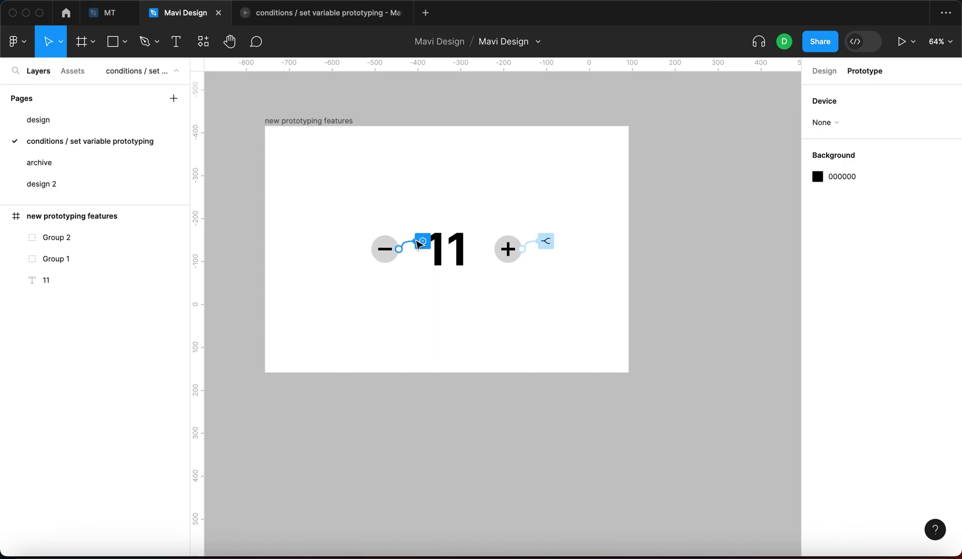
pyautogui.click(421, 242)
pyautogui.click(508, 253)
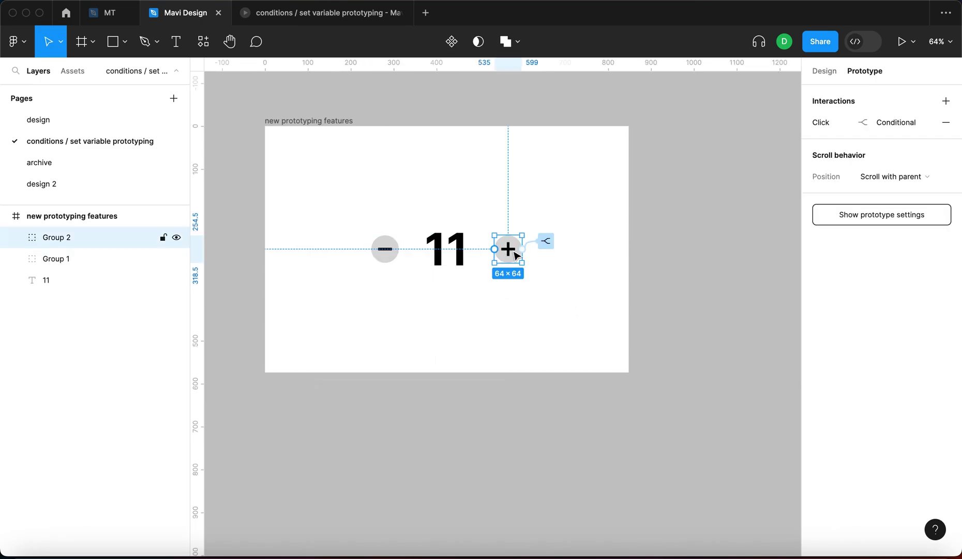
pyautogui.click(544, 241)
pyautogui.click(637, 169)
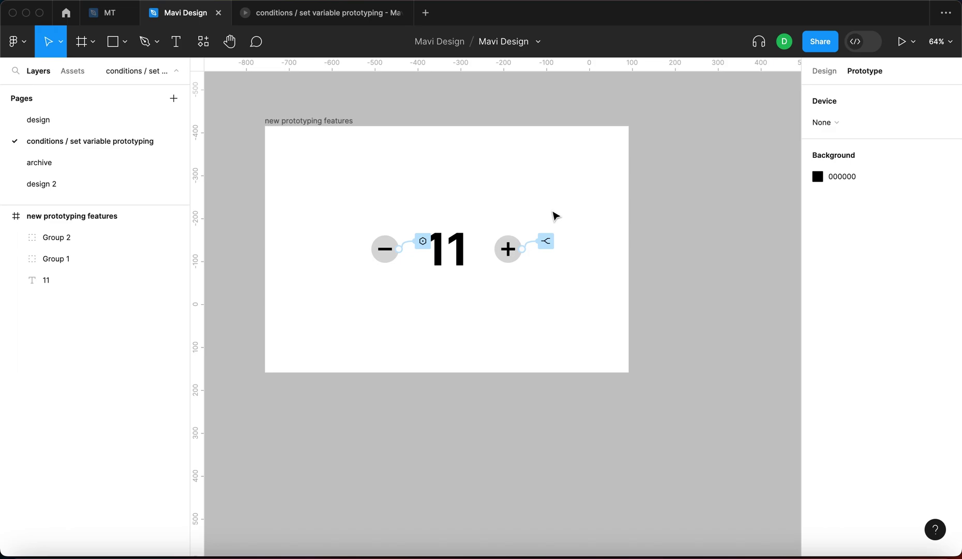
pyautogui.click(508, 250)
pyautogui.click(673, 208)
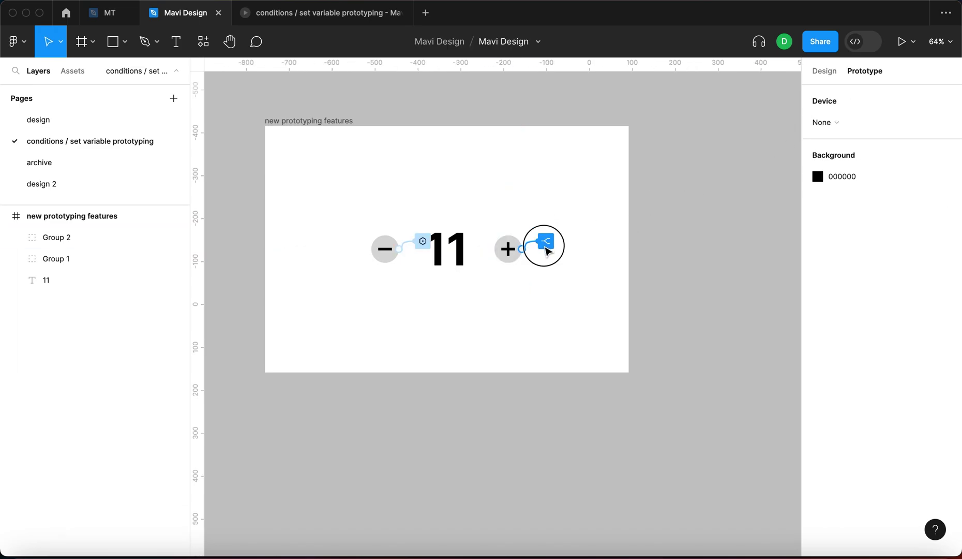
# - Replace the minus button's Set variable interaction with a copy of the plus button's Conditional interaction
pyautogui.click(546, 247)
pyautogui.click(801, 122)
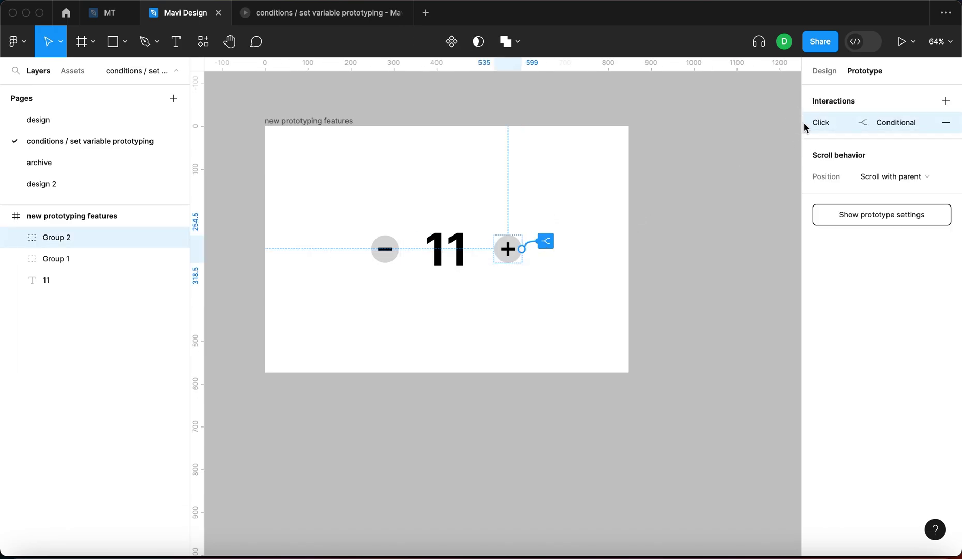
pyautogui.click(385, 253)
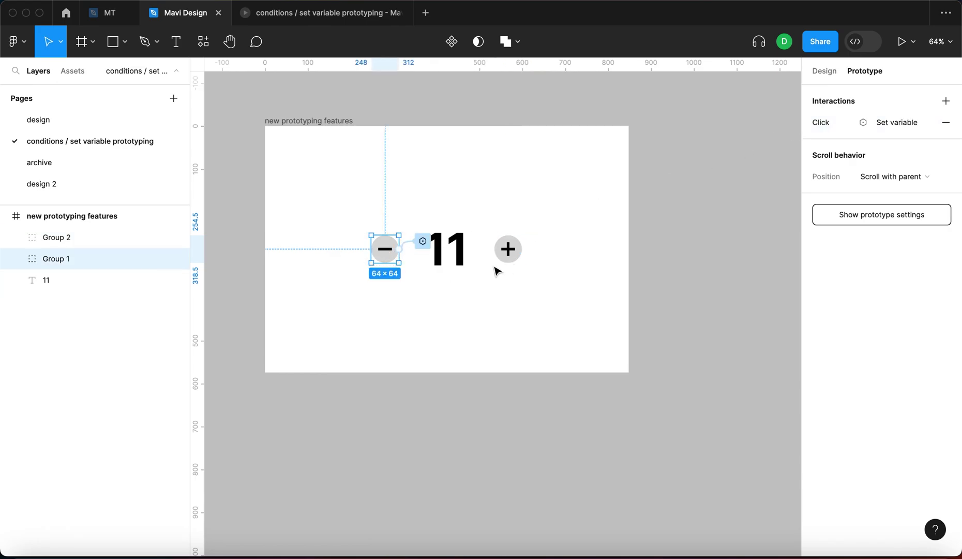
pyautogui.click(947, 123)
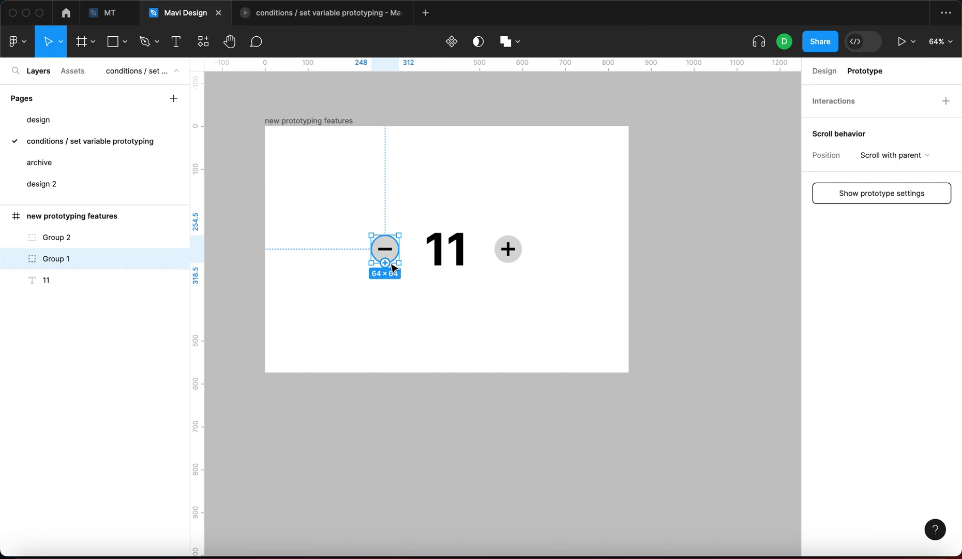
pyautogui.press('super+z')
# - Set the expression in the if branch of the minus button's conditional to number - 2
pyautogui.click(422, 242)
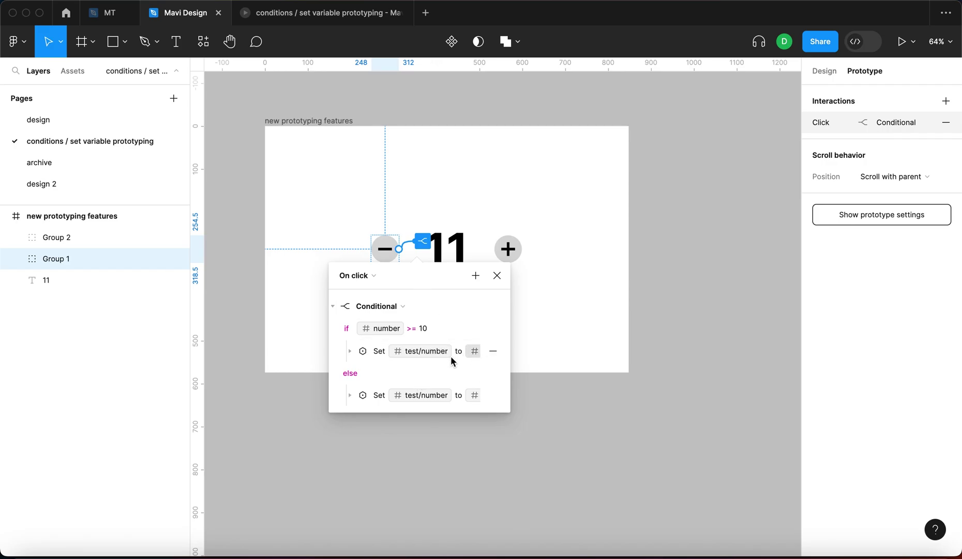
pyautogui.click(352, 351)
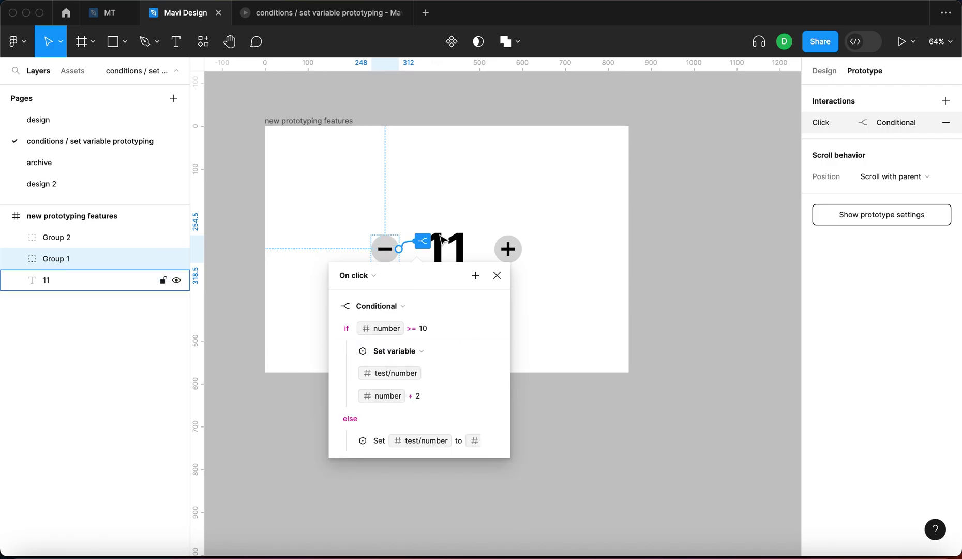
pyautogui.click(412, 395)
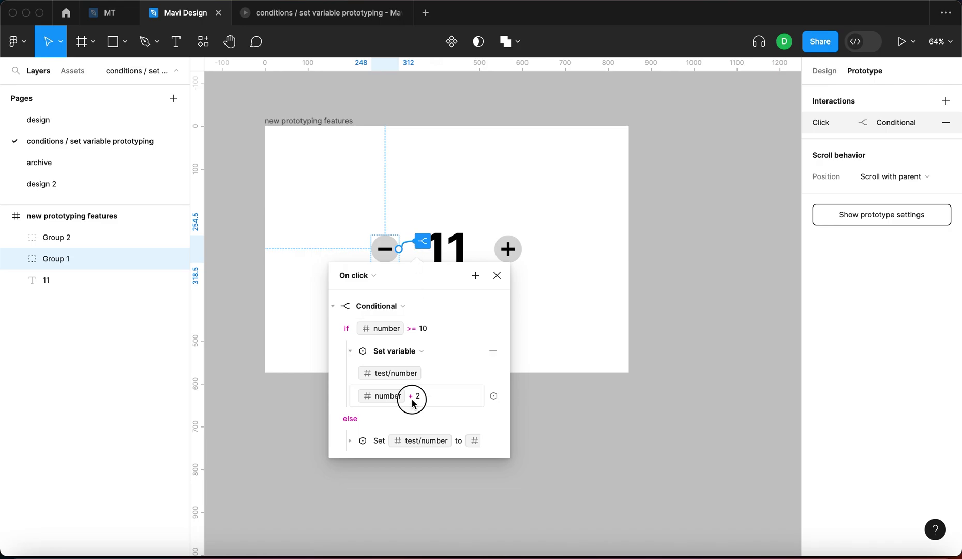
pyautogui.click(457, 395)
pyautogui.press('Left')
pyautogui.press('BackSpace')
pyautogui.write('-')
pyautogui.click(334, 370)
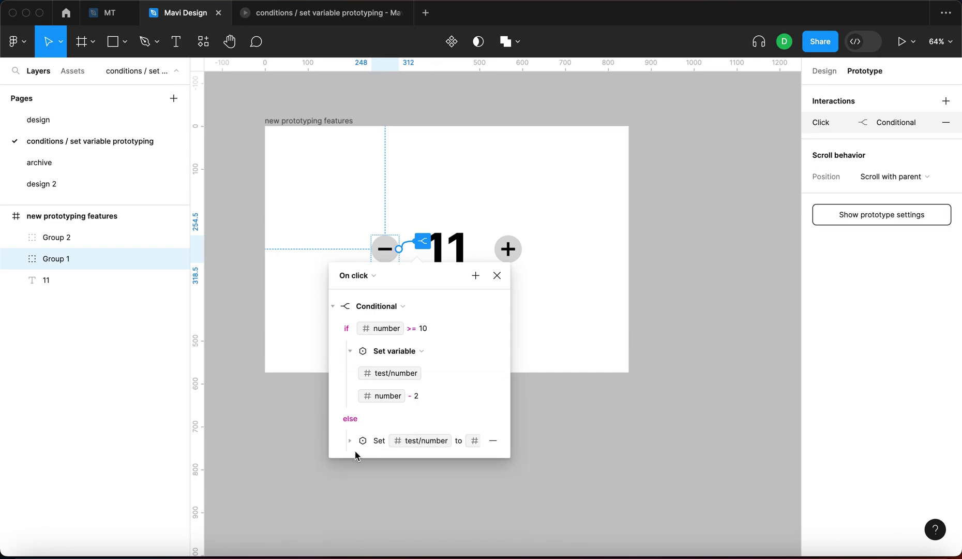
# - Set the expression in the else branch of the minus button's conditional to number - 1 and close the interaction
pyautogui.click(350, 441)
pyautogui.press('BackSpace')
pyautogui.write('- 1')
pyautogui.press('Return')
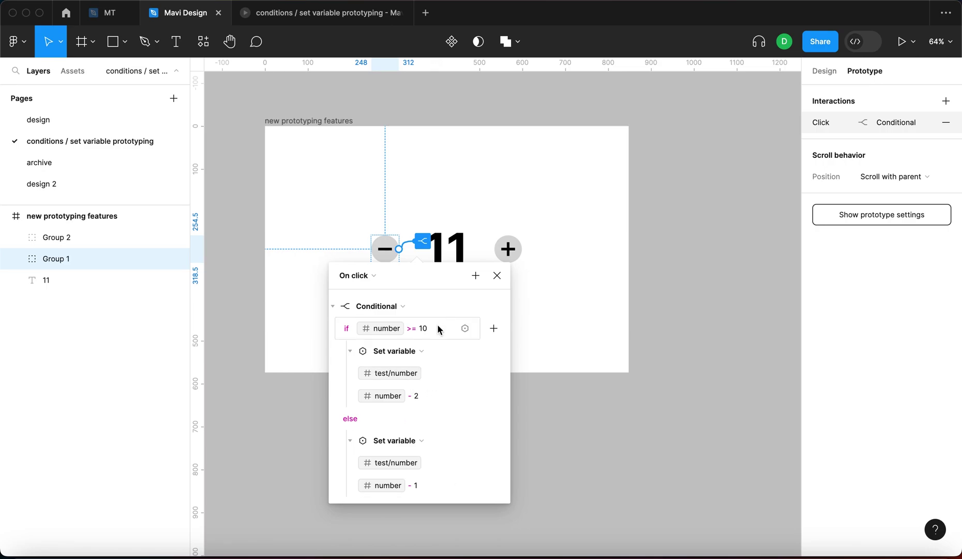
pyautogui.click(419, 198)
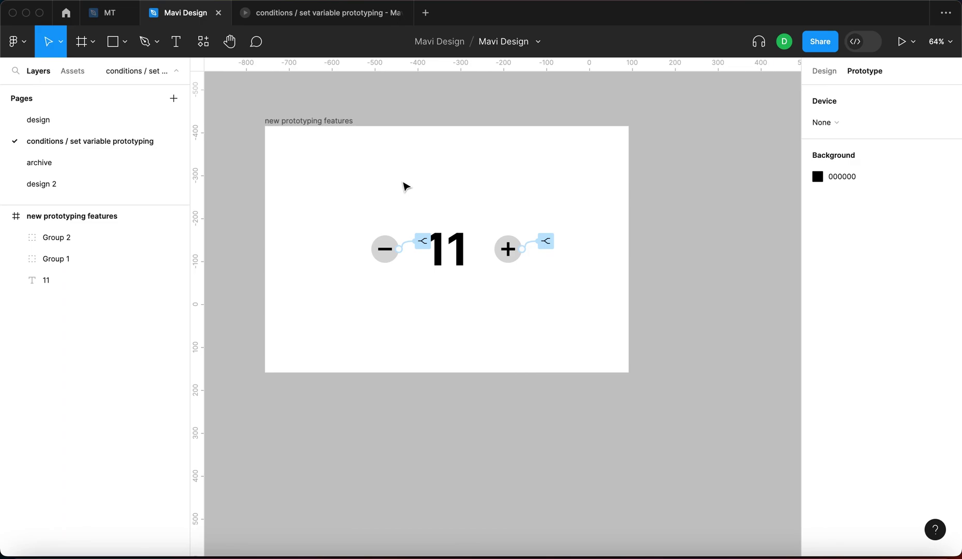
# - Test the minus button's conditional in the running prototype by decreasing the counter to 7
pyautogui.click(311, 20)
pyautogui.click(385, 303)
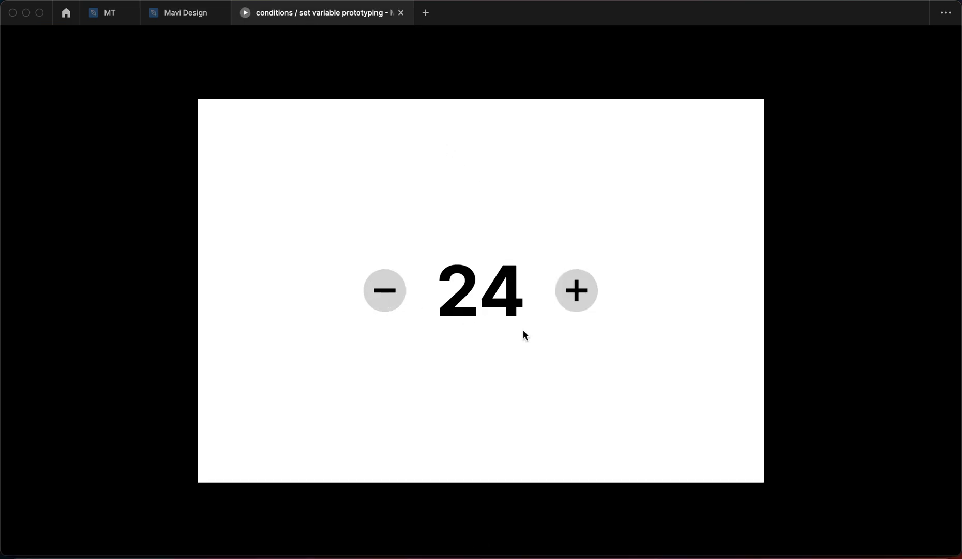
pyautogui.click(382, 303)
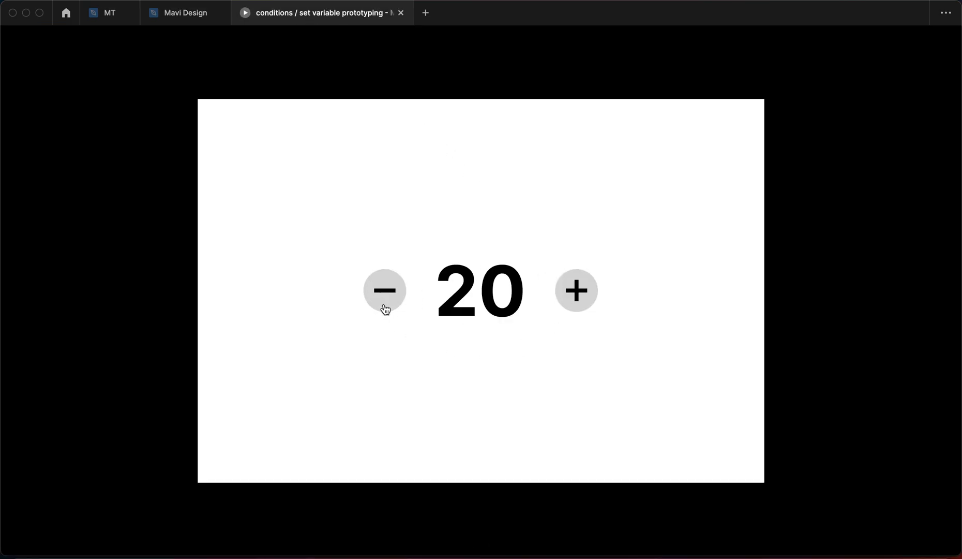
pyautogui.click(385, 308)
pyautogui.click(385, 308)
pyautogui.click(385, 308)
pyautogui.click(385, 308)
pyautogui.click(385, 309)
pyautogui.click(385, 308)
pyautogui.click(385, 309)
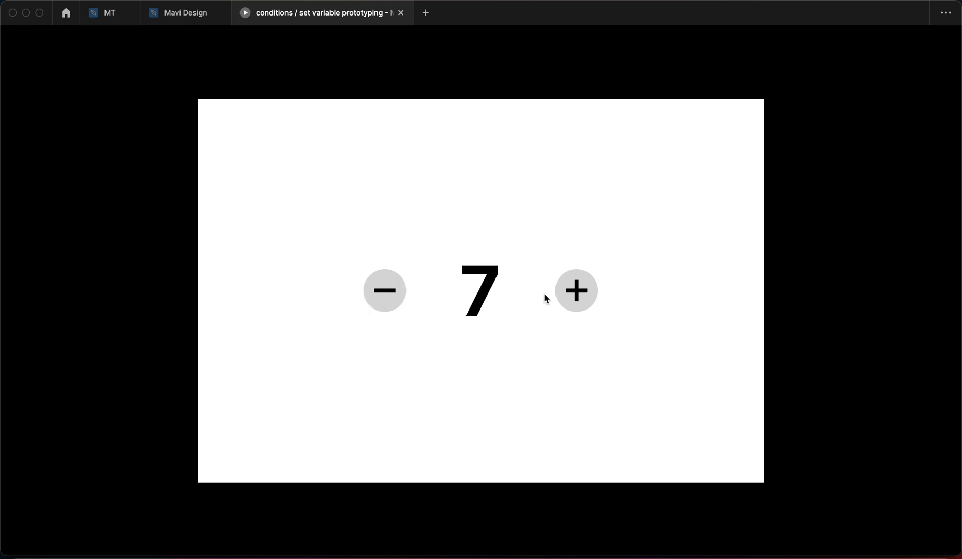
# - Increase the counter twice with the plus button and decrease it to 5 with the minus button
pyautogui.click(571, 297)
pyautogui.click(569, 300)
pyautogui.click(386, 307)
pyautogui.click(386, 307)
pyautogui.click(387, 306)
pyautogui.click(388, 305)
pyautogui.click(388, 280)
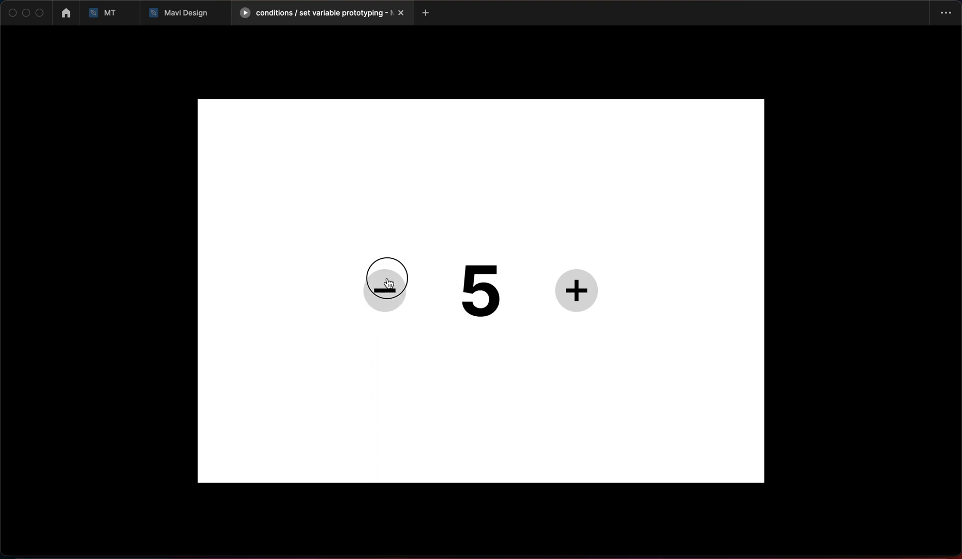
# - Keep decreasing the counter from 5 thirteen times to test the minus button at lower values
pyautogui.click(388, 282)
pyautogui.click(388, 282)
pyautogui.click(390, 283)
pyautogui.click(389, 283)
pyautogui.click(390, 284)
pyautogui.click(390, 284)
pyautogui.click(390, 284)
pyautogui.click(389, 283)
pyautogui.click(389, 284)
pyautogui.click(389, 284)
pyautogui.click(389, 284)
pyautogui.click(390, 284)
pyautogui.click(389, 283)
# - Increase the counter seven times with the plus button and return to the design file
pyautogui.click(571, 304)
pyautogui.click(571, 304)
pyautogui.click(571, 304)
pyautogui.click(571, 304)
pyautogui.click(570, 301)
pyautogui.click(570, 302)
pyautogui.click(570, 302)
pyautogui.click(182, 13)
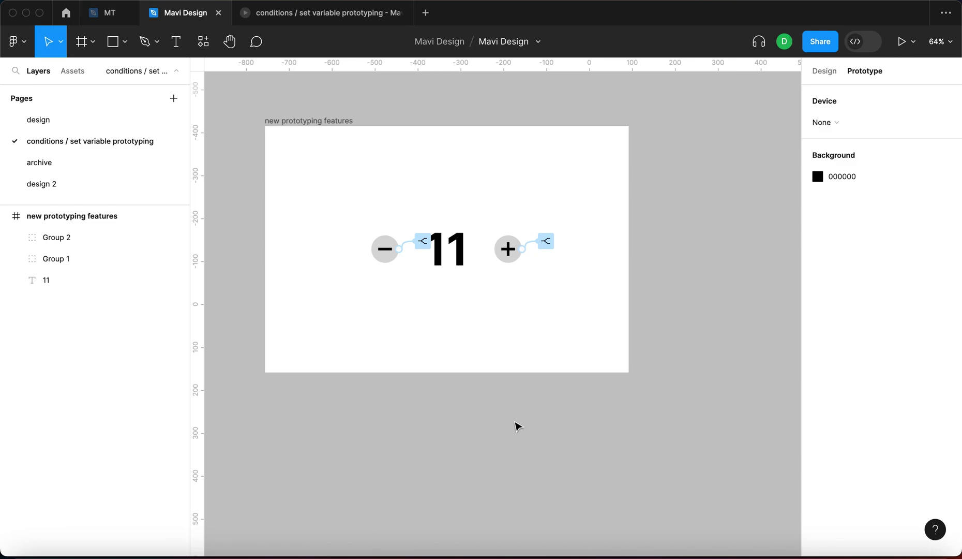
pyautogui.moveTo(516, 425); pyautogui.dragTo(563, 473)
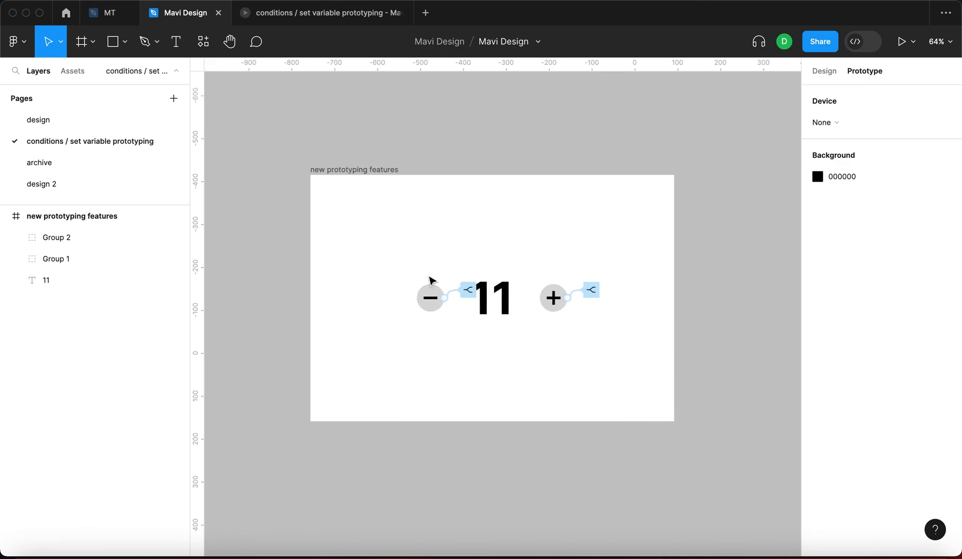
pyautogui.moveTo(369, 368); pyautogui.dragTo(628, 177)
pyautogui.click(643, 335)
pyautogui.scroll(-1, 592, 393)
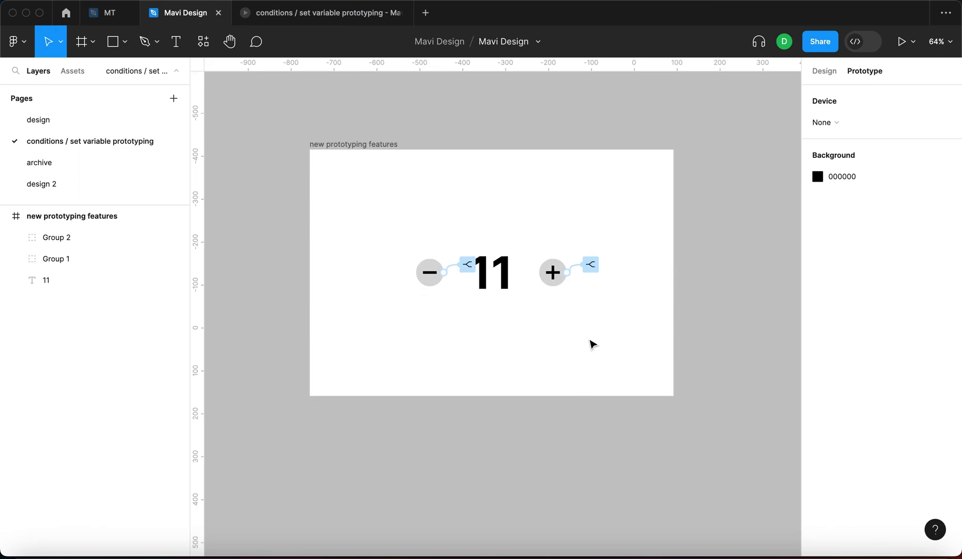
pyautogui.moveTo(609, 348); pyautogui.dragTo(589, 349)
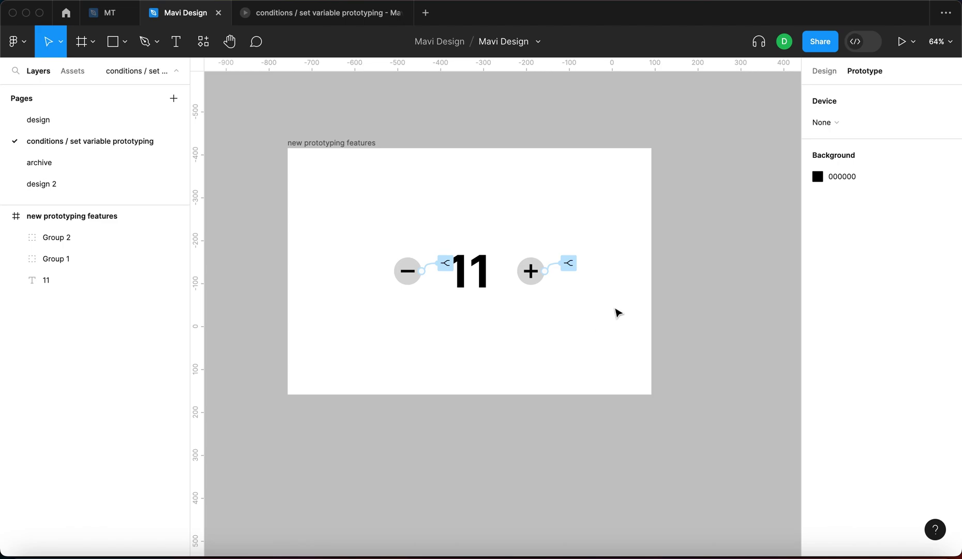
# - Open the plus button's on-click conditional interaction to review its if and else actions, and close it
pyautogui.click(571, 267)
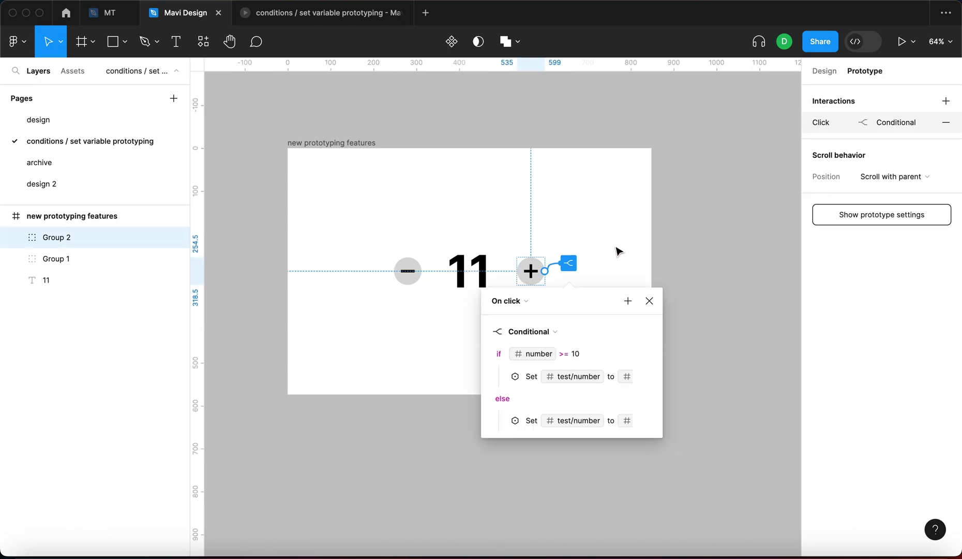
pyautogui.click(617, 269)
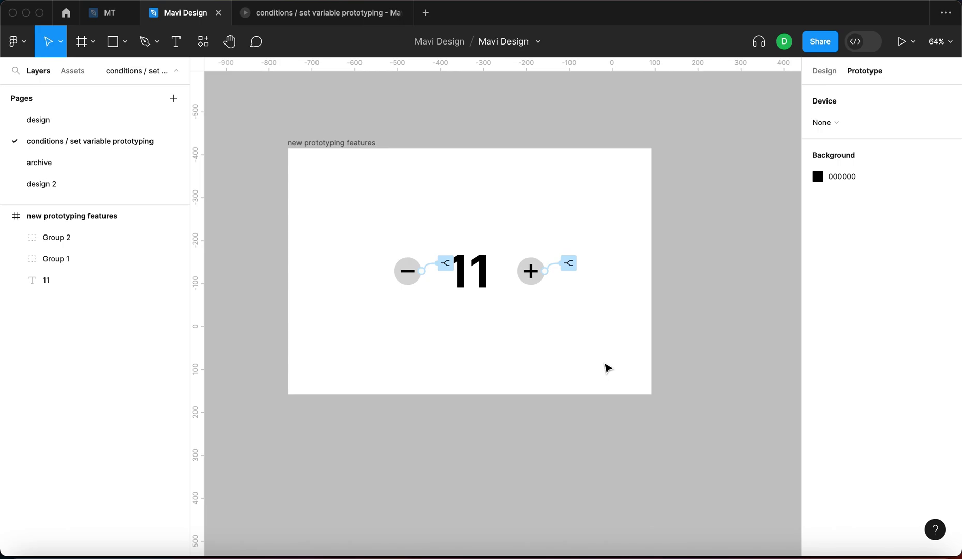
pyautogui.scroll(5, 474, 320)
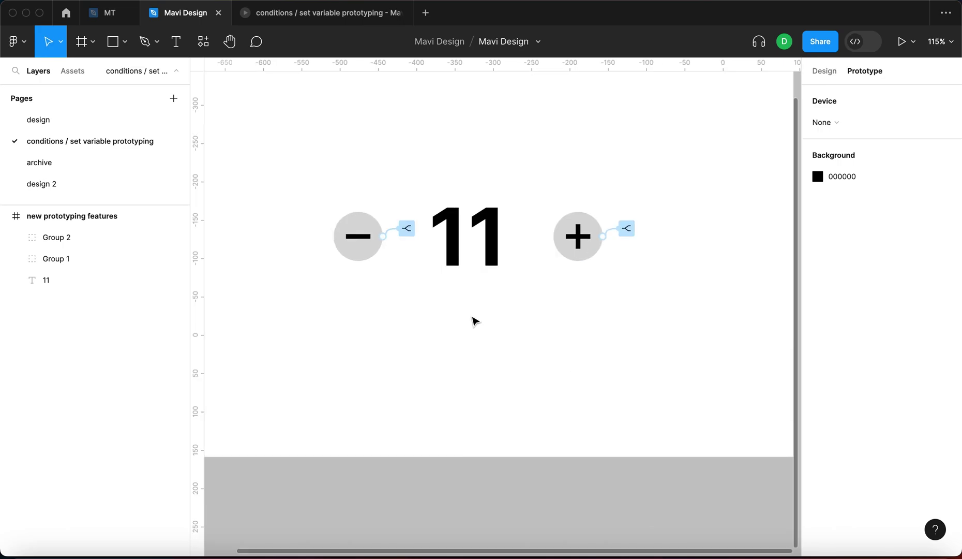
pyautogui.scroll(3, 474, 321)
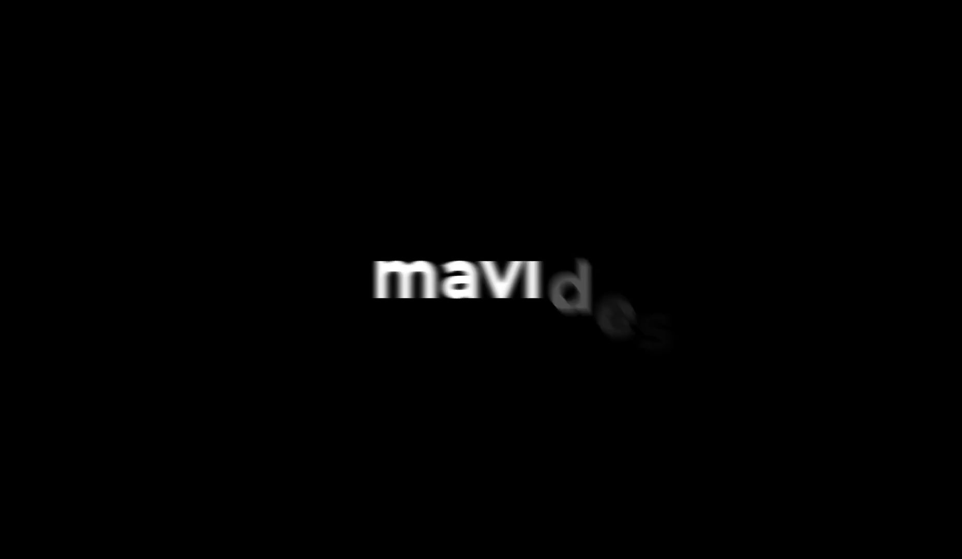